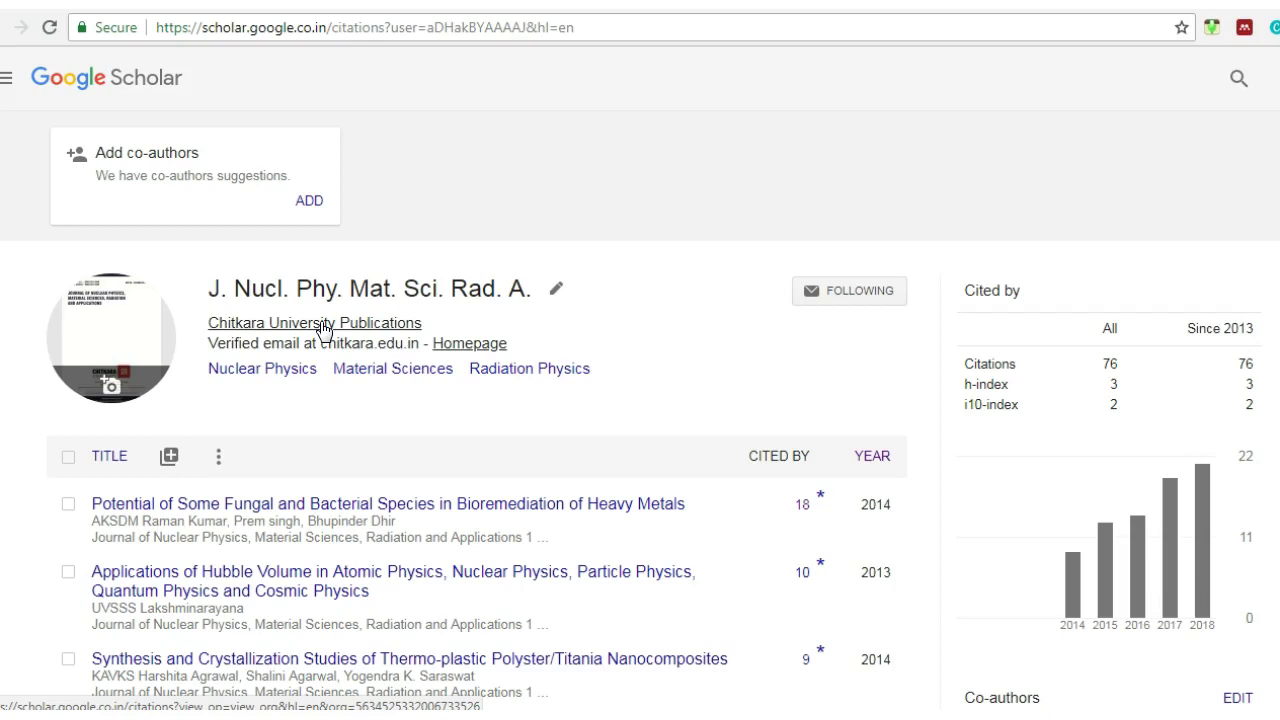
Scroll through the J. Nucl. Phy. Mat. Sci. Rad. A. profile to review its articles and citation metrics.
scroll(322, 330, down, 2)
scroll(322, 330, up, 2)
scroll(410, 355, down, 1)
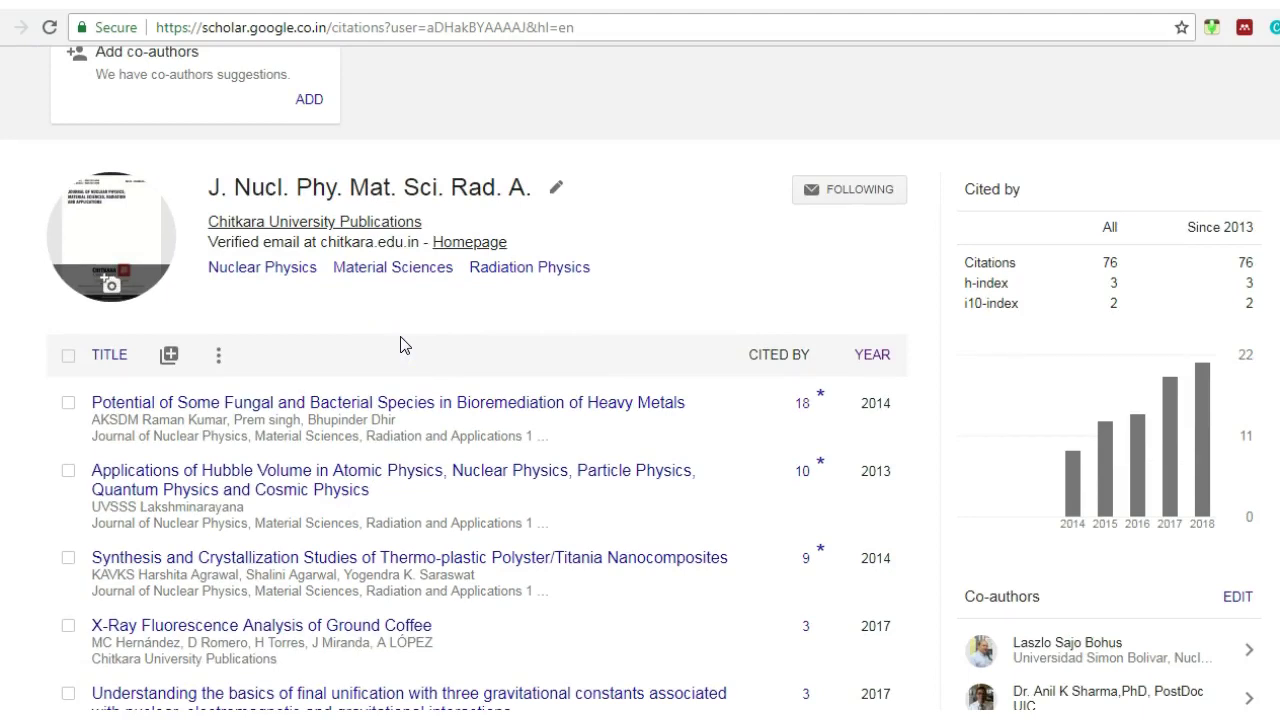
scroll(400, 345, up, 1)
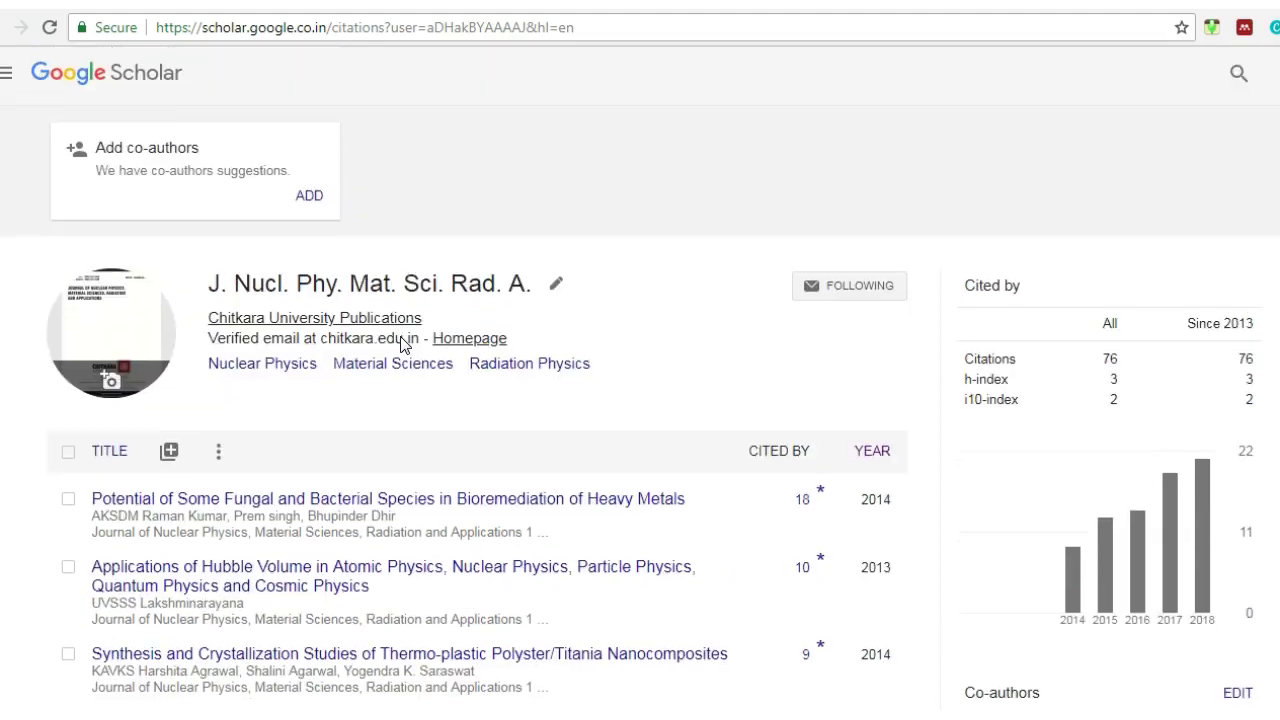
Open Add article groups and select the J. Nucl. Phy. Mat. Sci. Rad. A. query text.
click(170, 458)
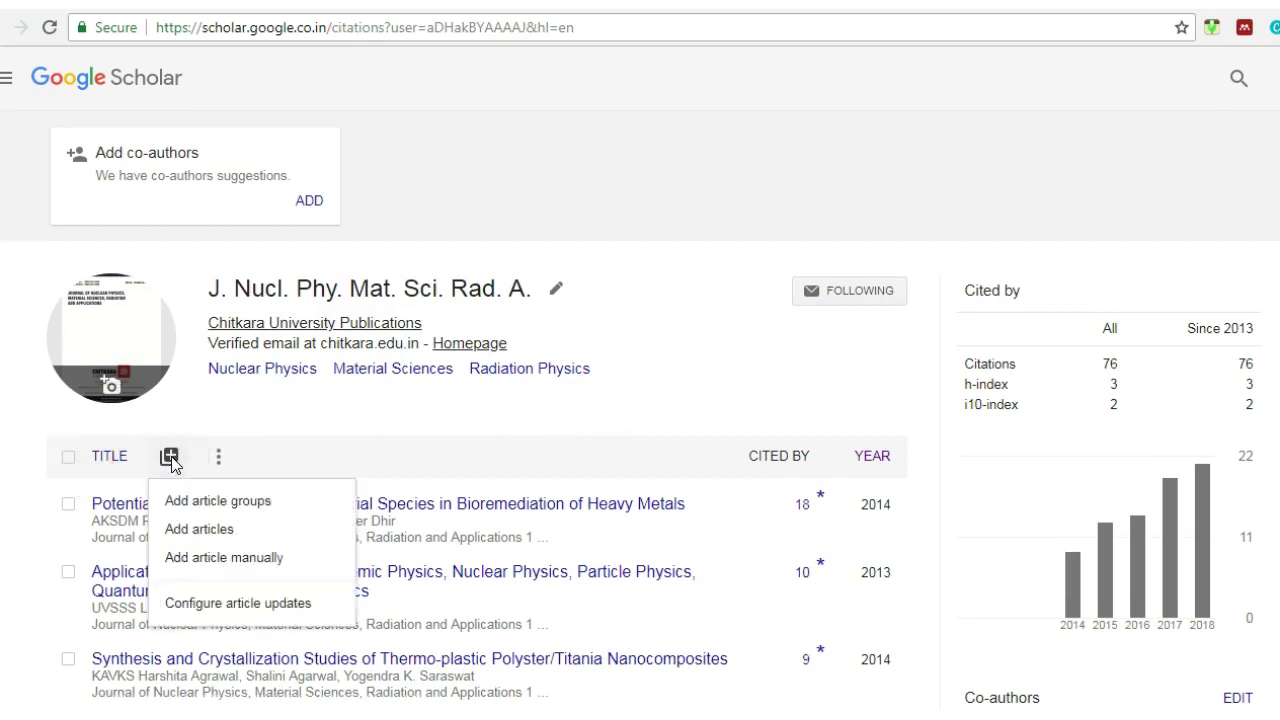
click(236, 502)
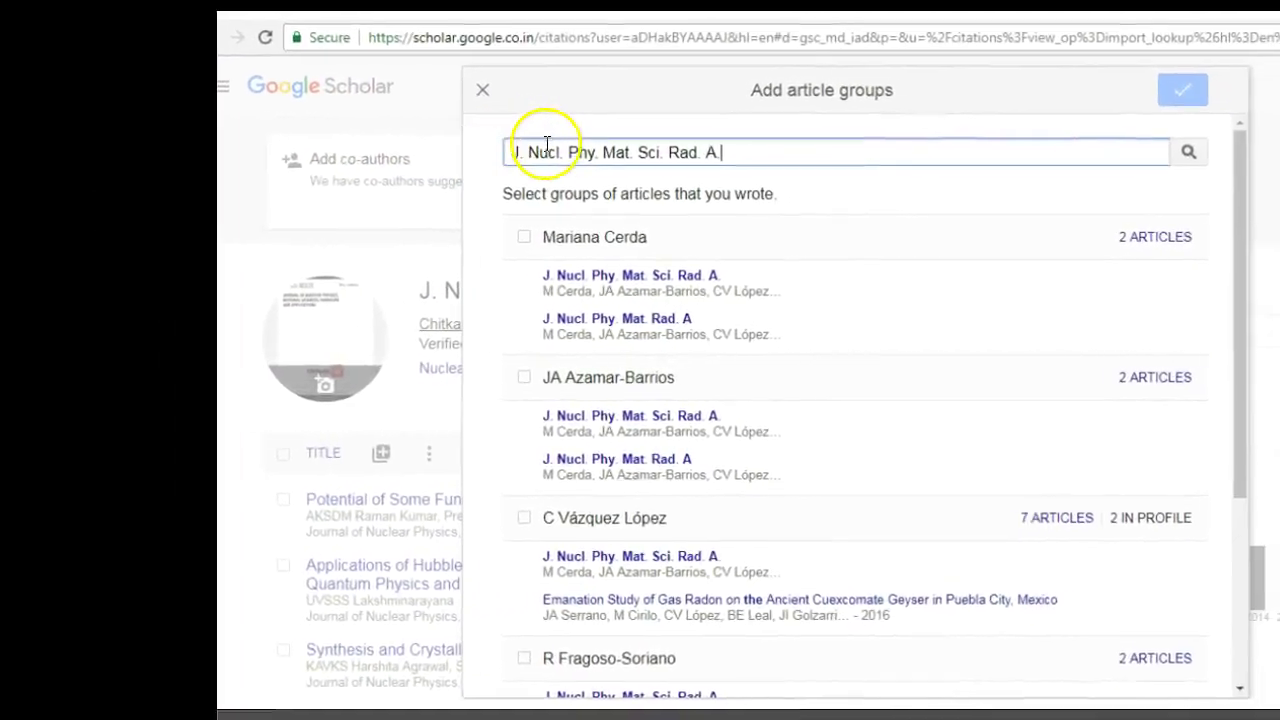
drag(978, 191, 799, 191)
drag(321, 146, 300, 146)
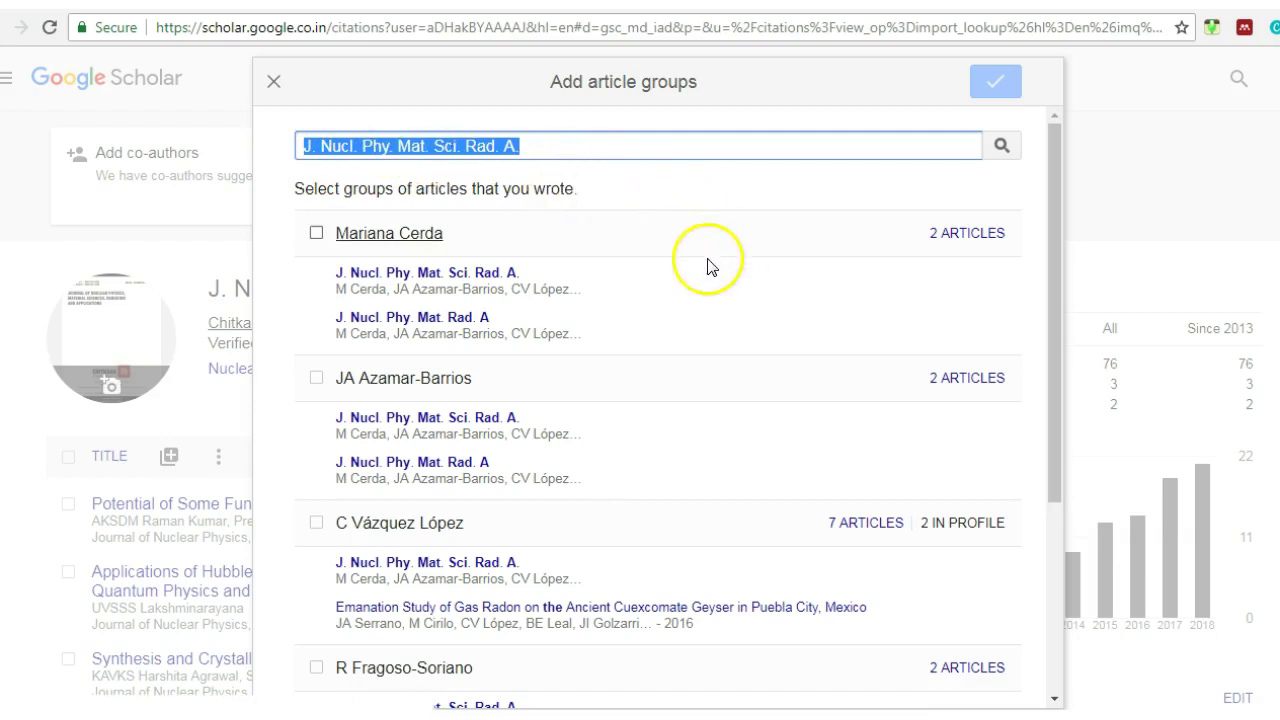
Browse the matching article groups, then select the whole query so it can be replaced.
click(408, 153)
click(571, 148)
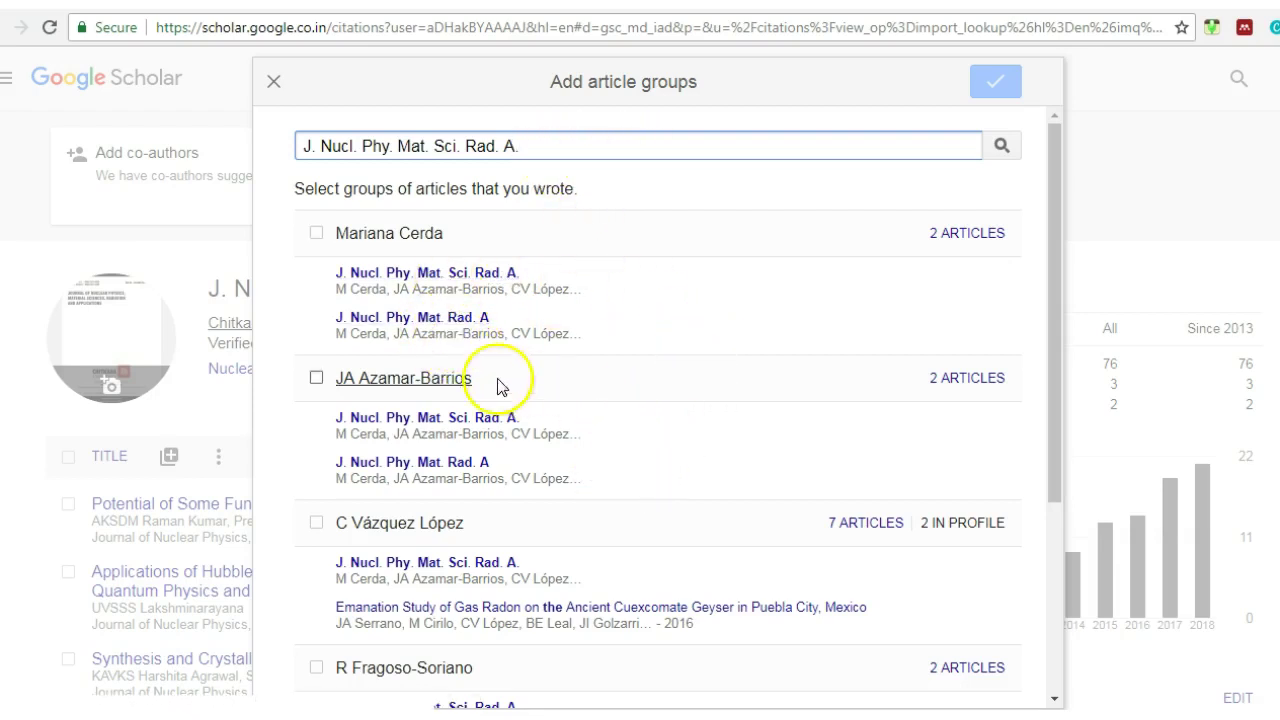
scroll(609, 406, down, 3)
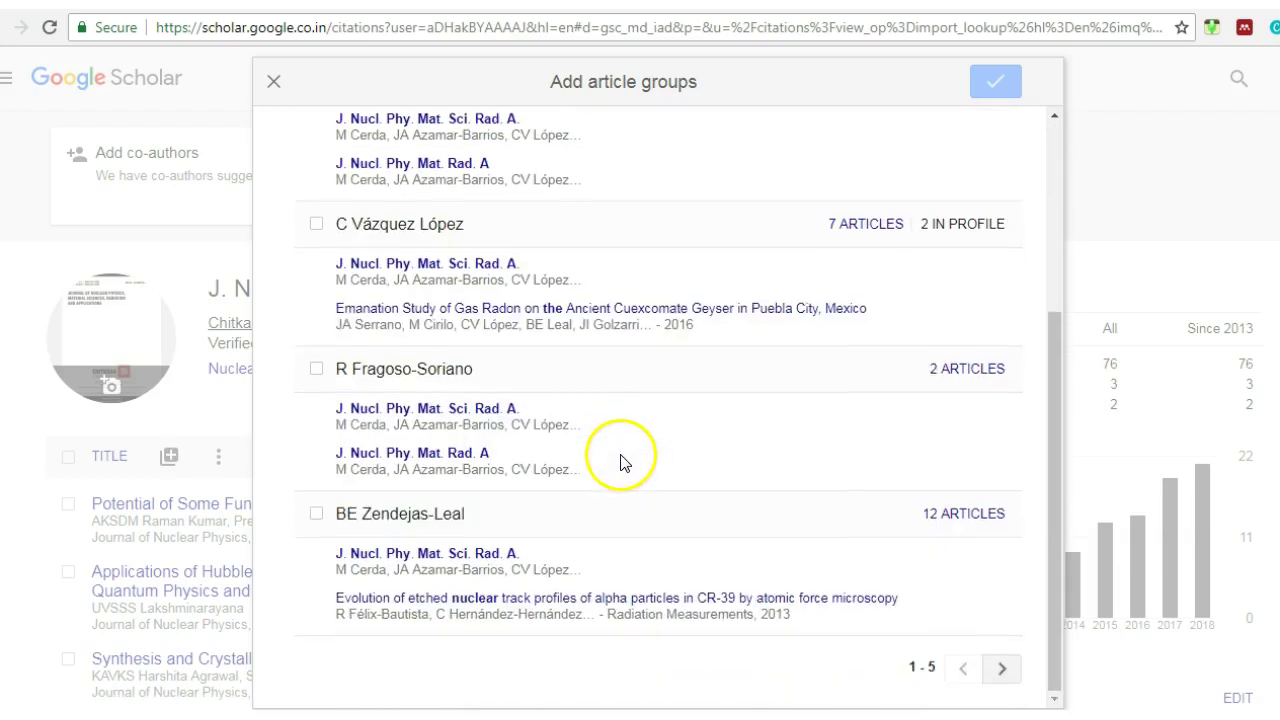
scroll(620, 462, up, 3)
drag(534, 146, 231, 157)
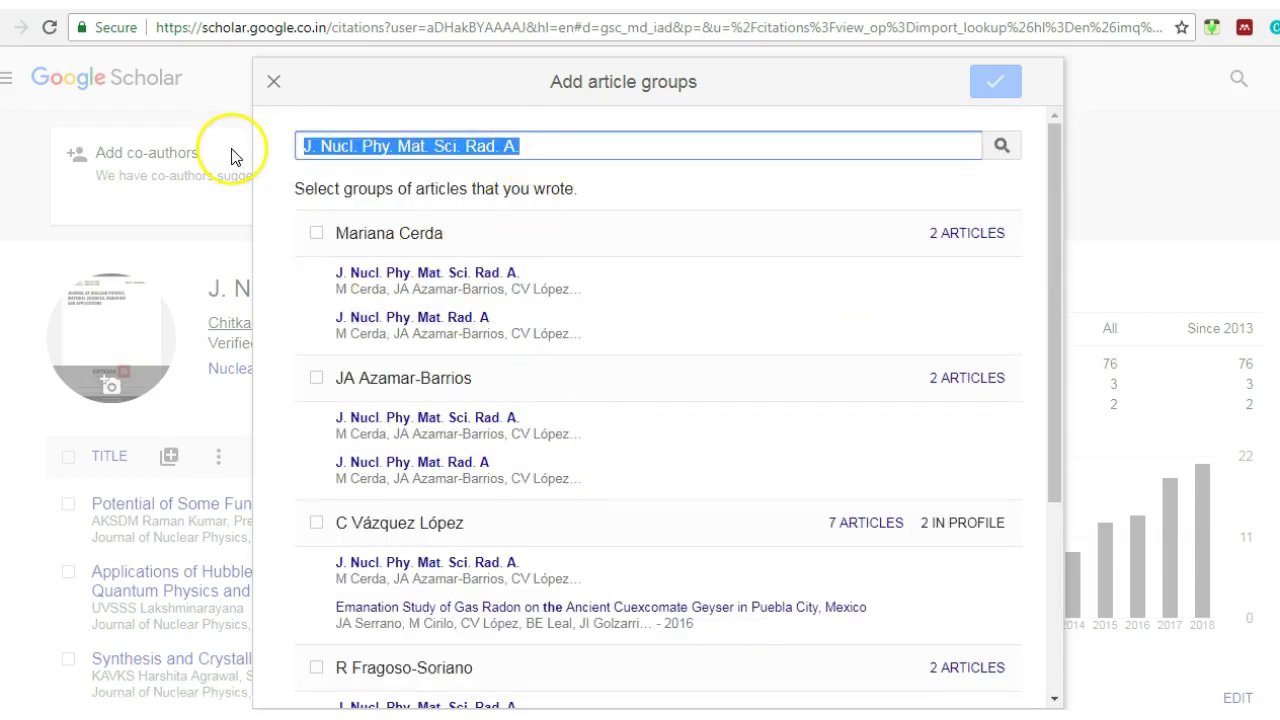
Search groups for the author's name plus 'chitkara university', then retry with the name alone.
text(Sushil Kumar chitkara univers)
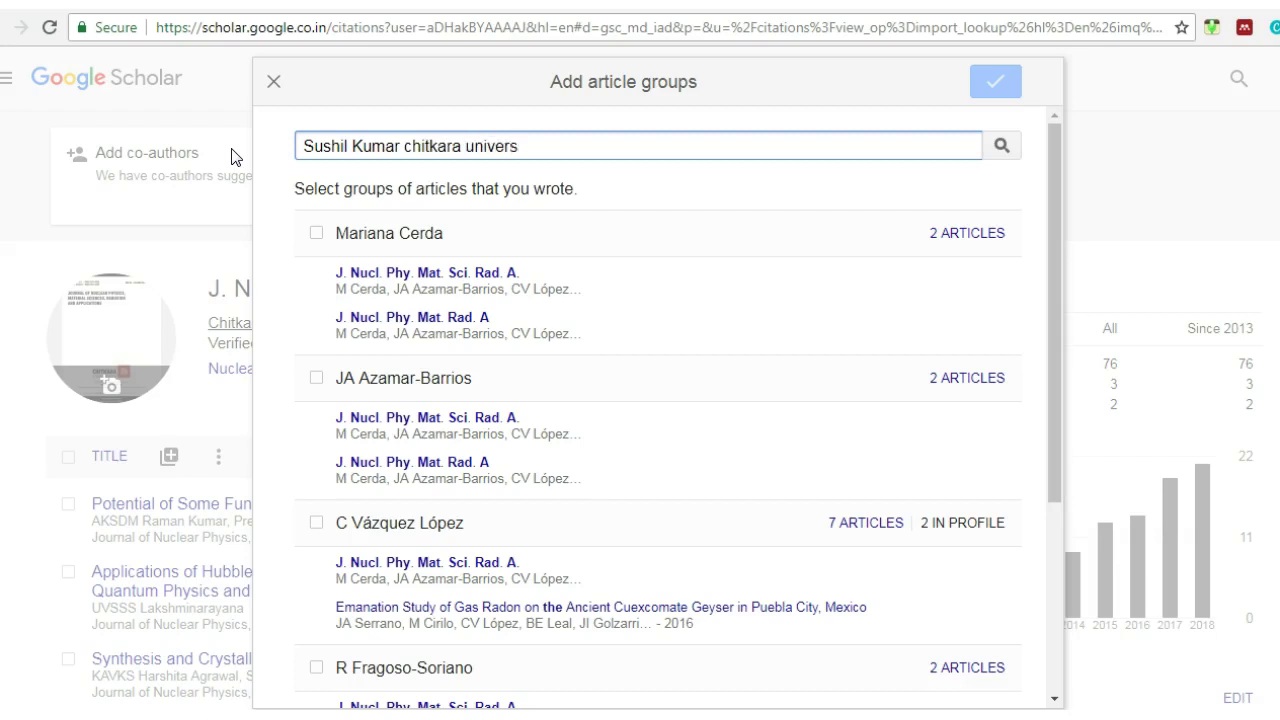
key(Return)
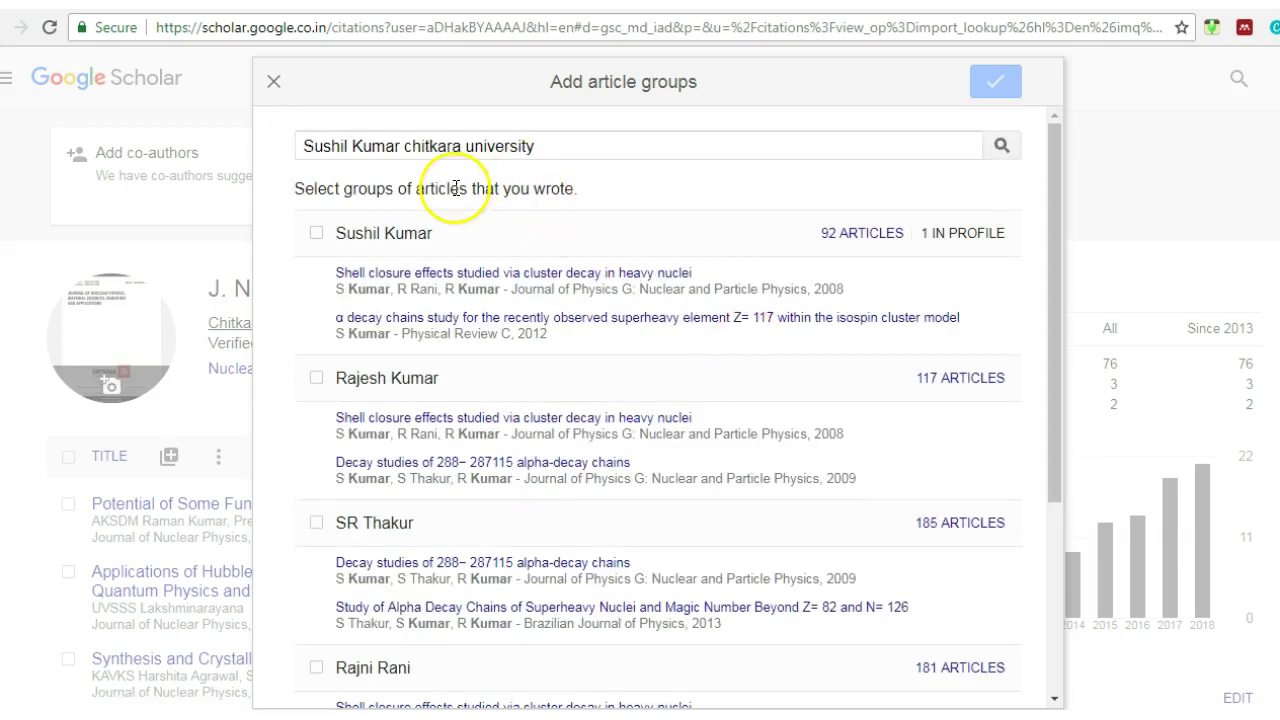
drag(404, 146, 565, 145)
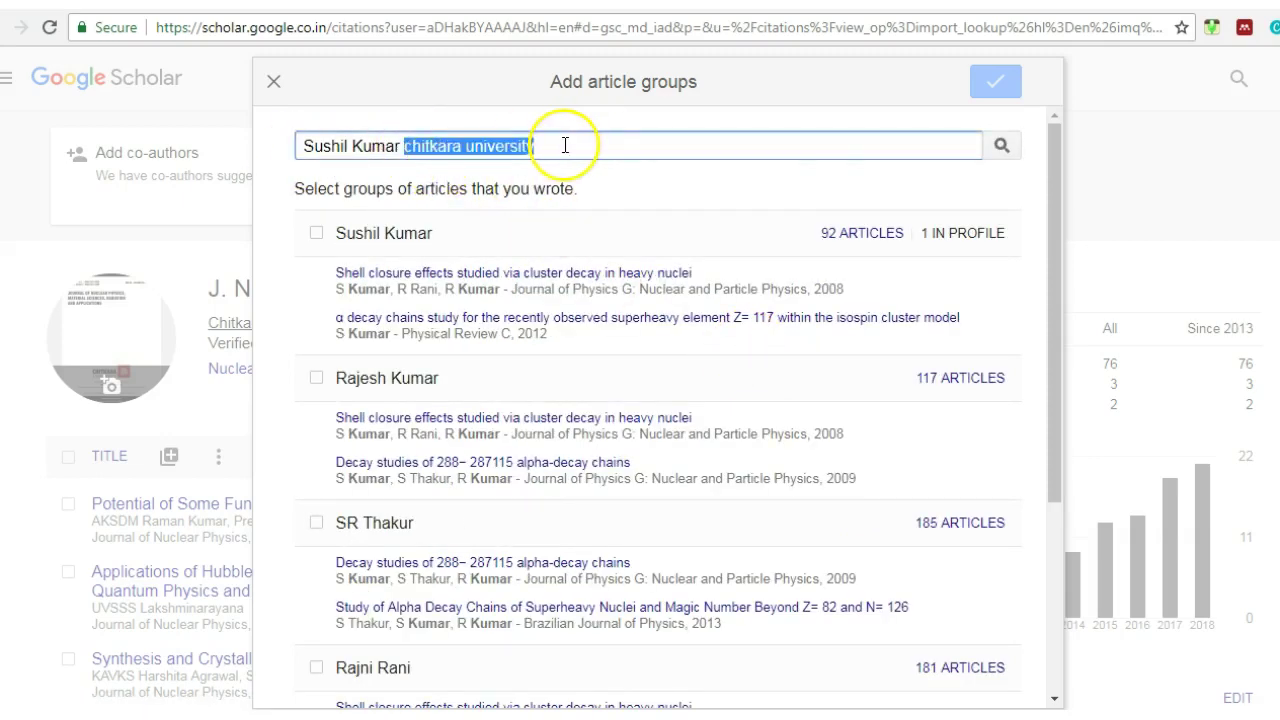
right_click(497, 145)
click(537, 178)
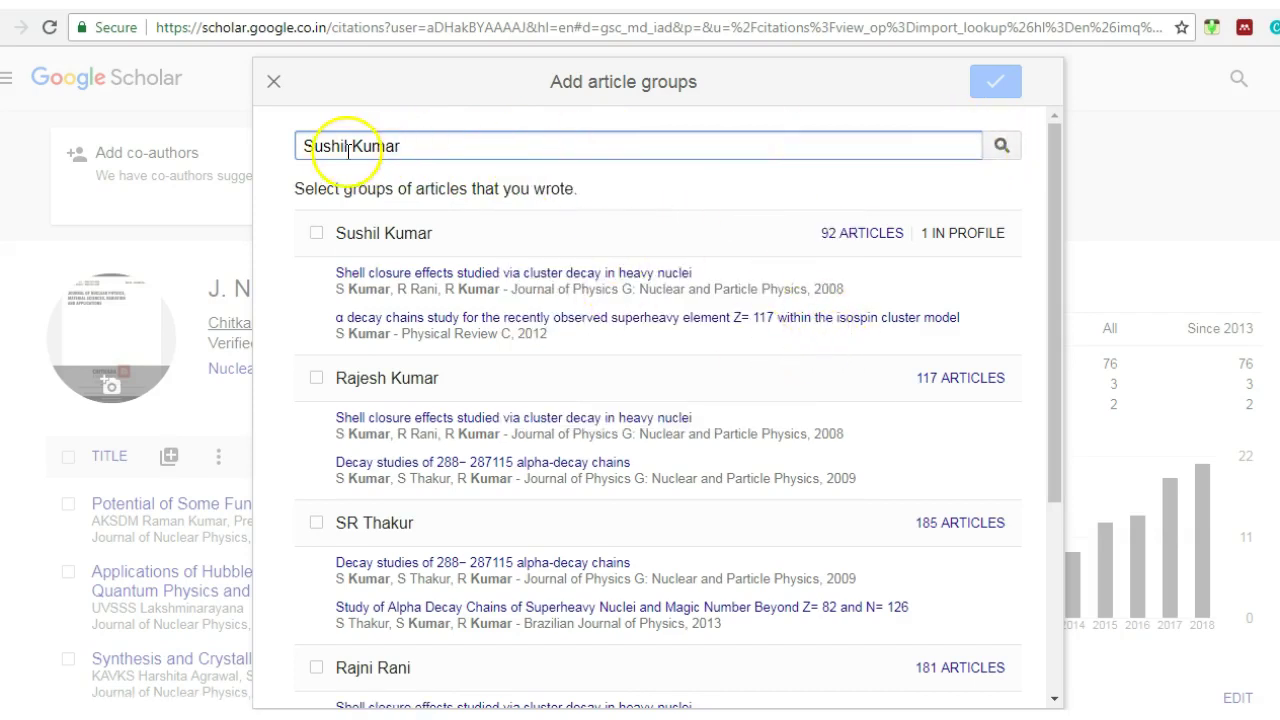
click(1002, 147)
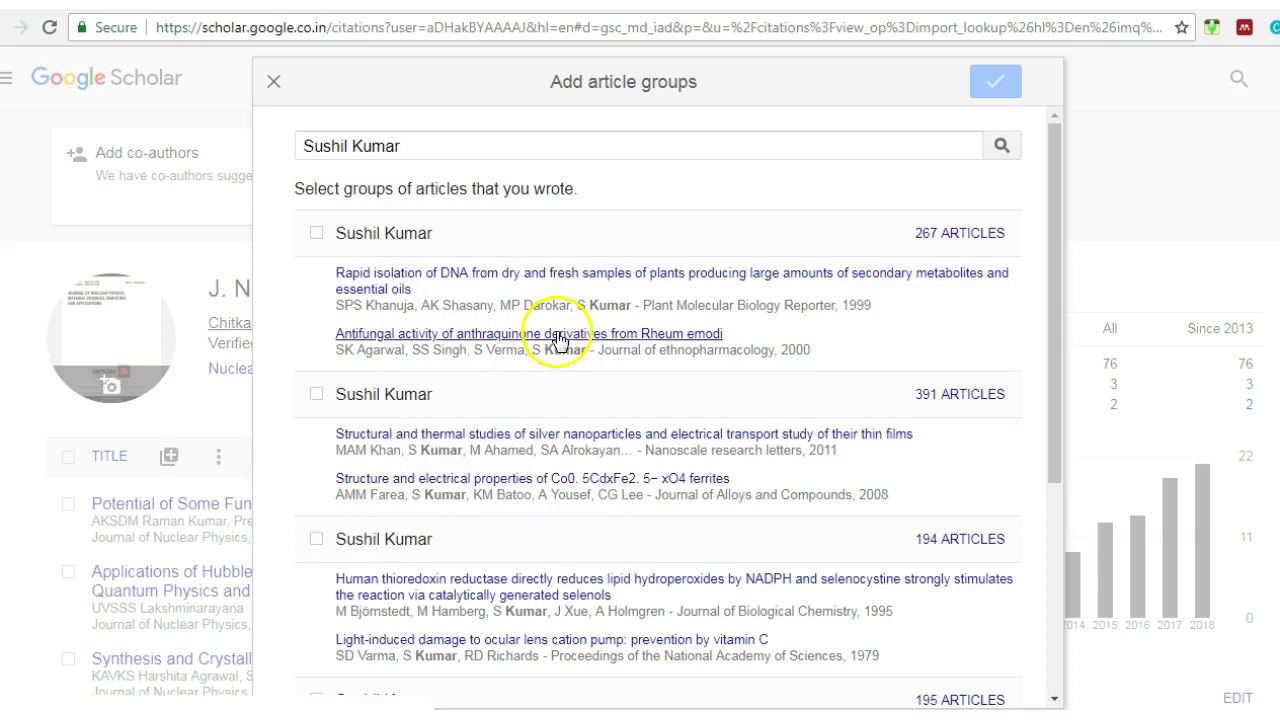
Rerun the search including 'chitkara university' and open the author's 92-article group.
scroll(649, 491, down, 3)
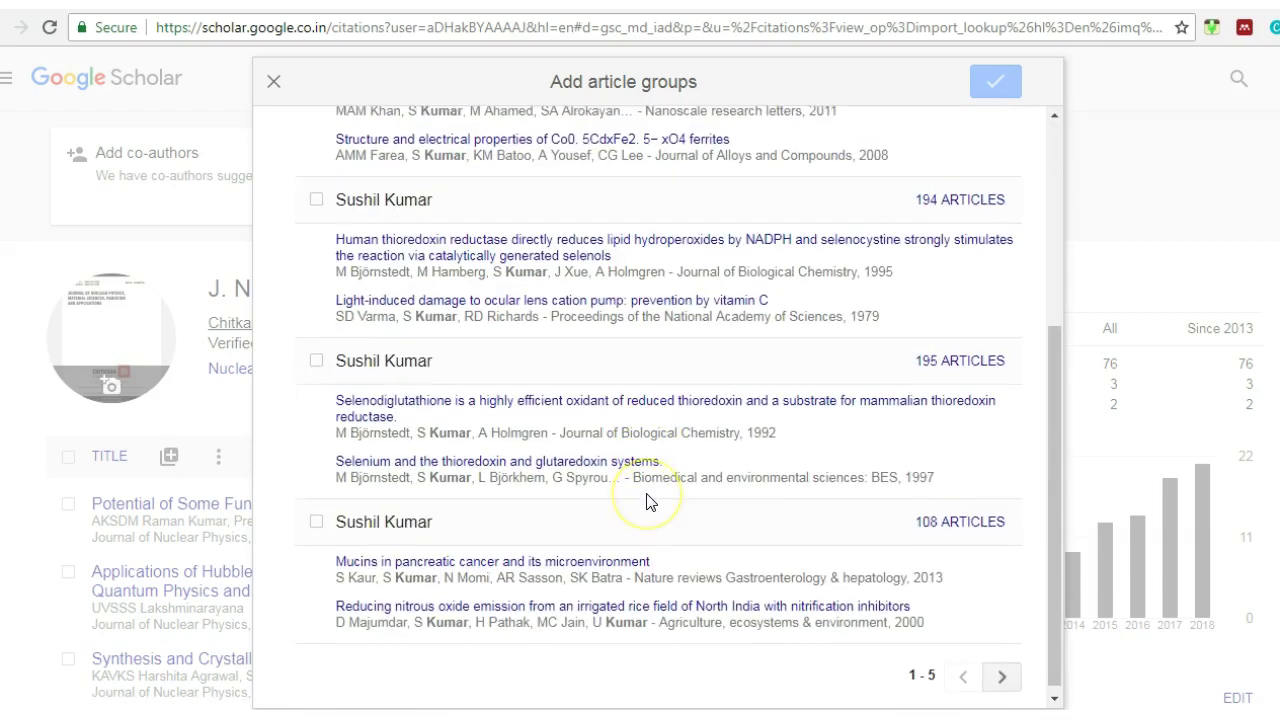
scroll(646, 502, up, 3)
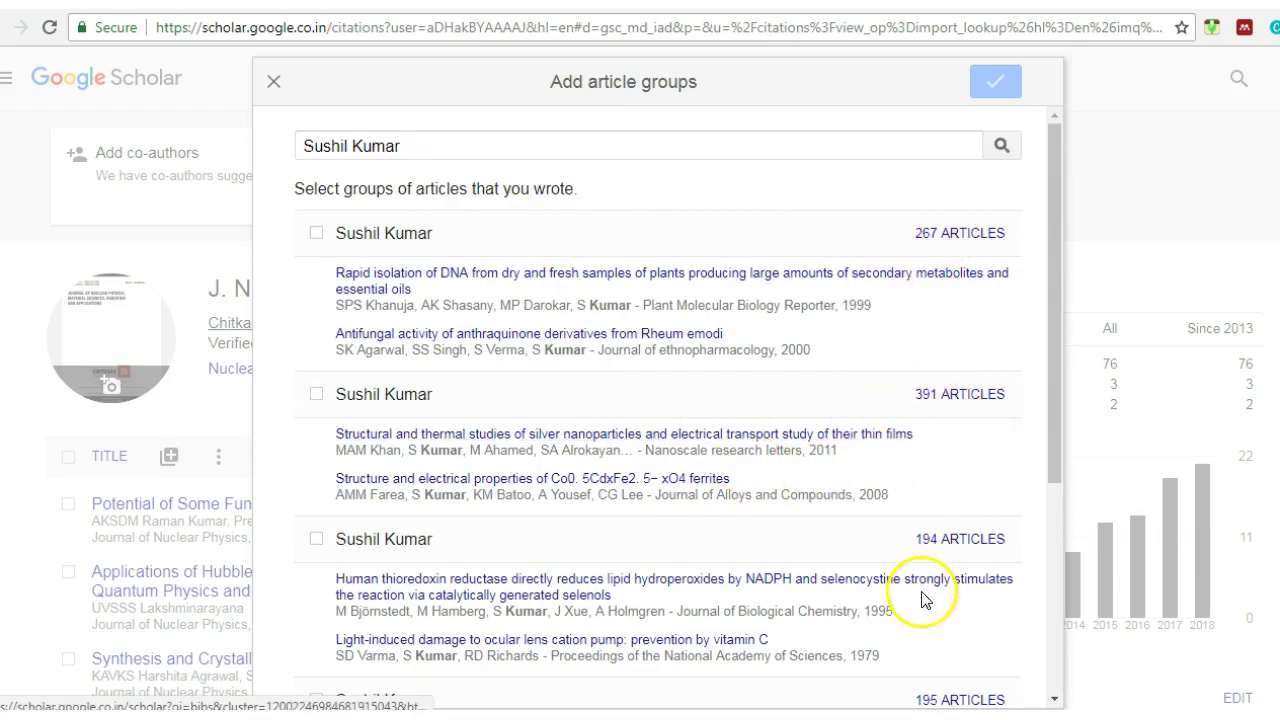
click(428, 148)
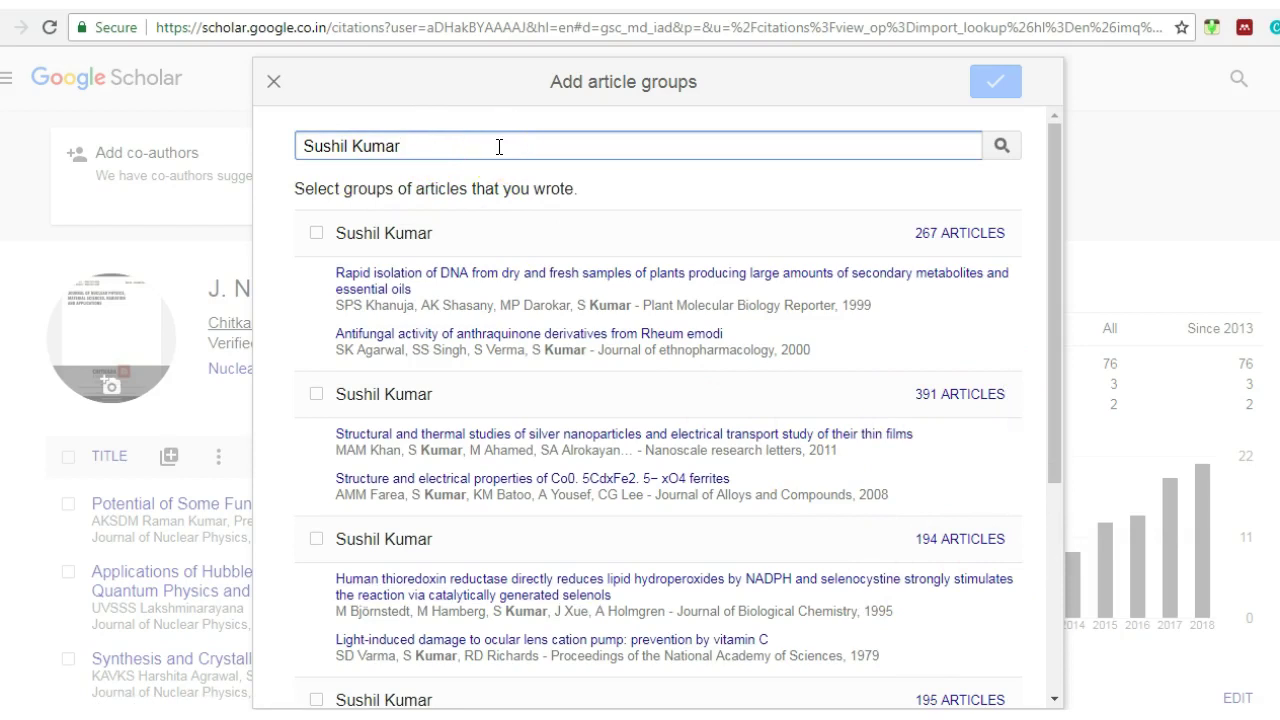
key(Return)
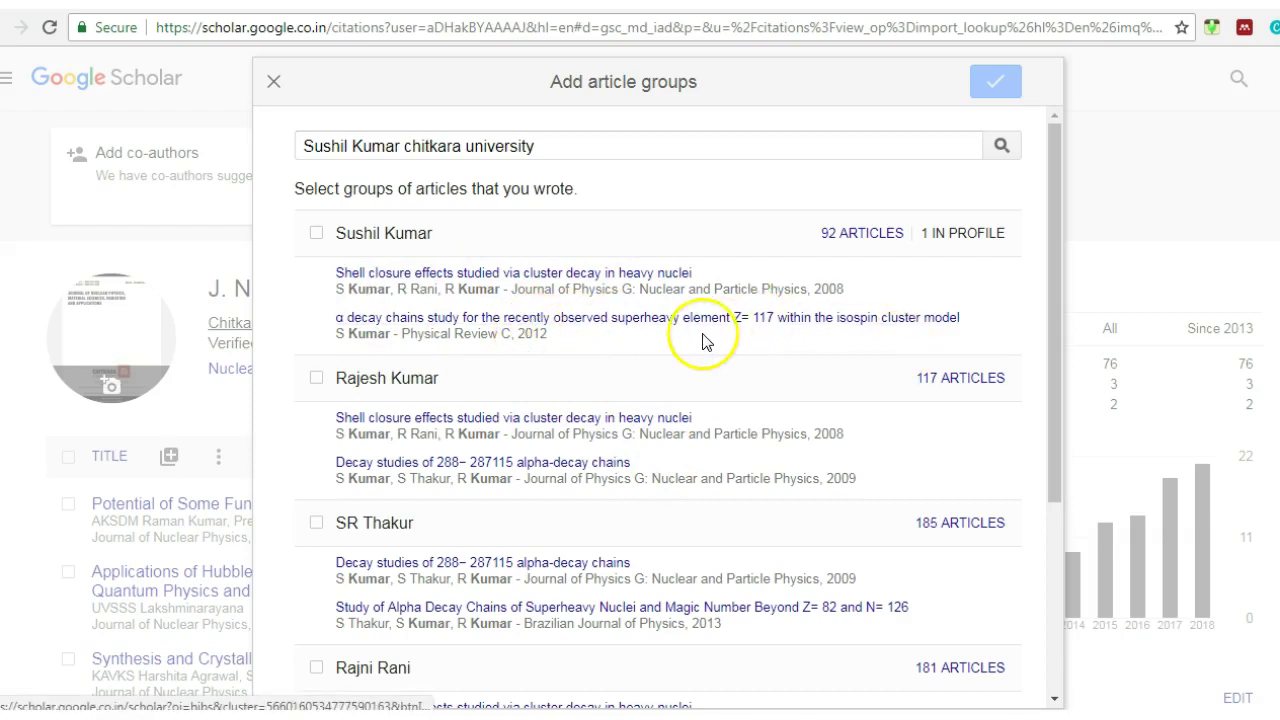
scroll(412, 232, down, 1)
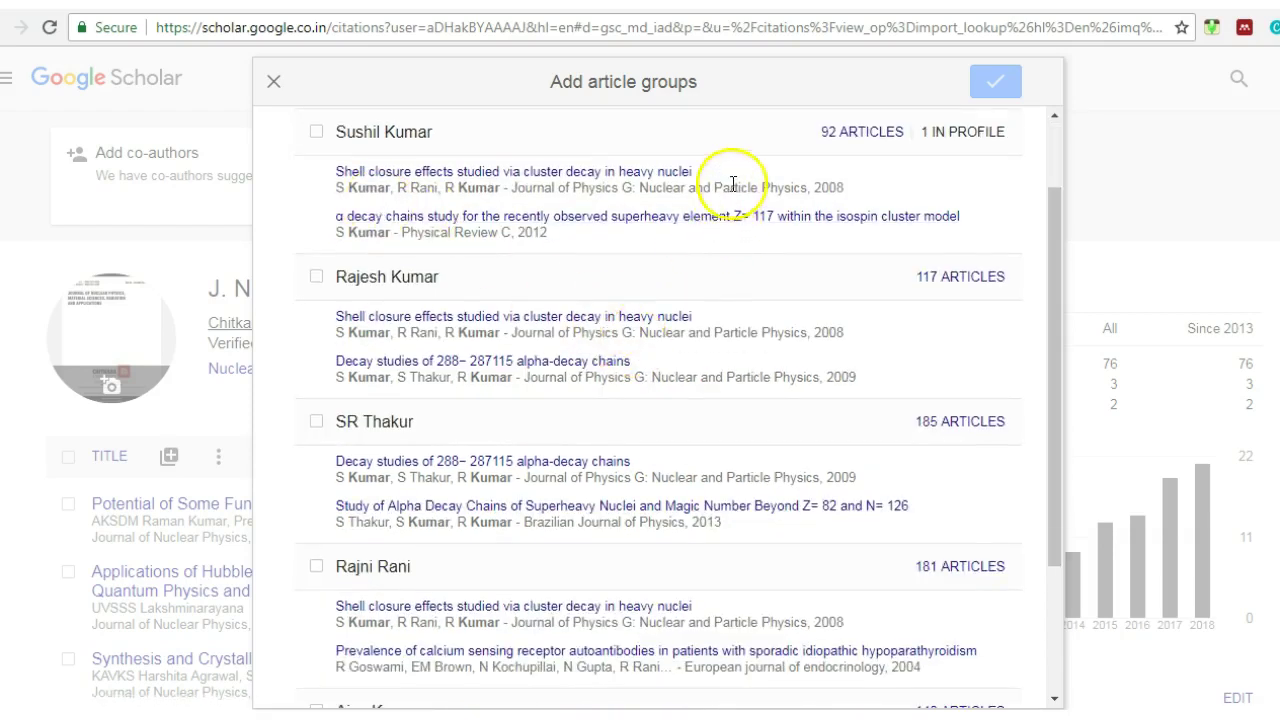
click(862, 132)
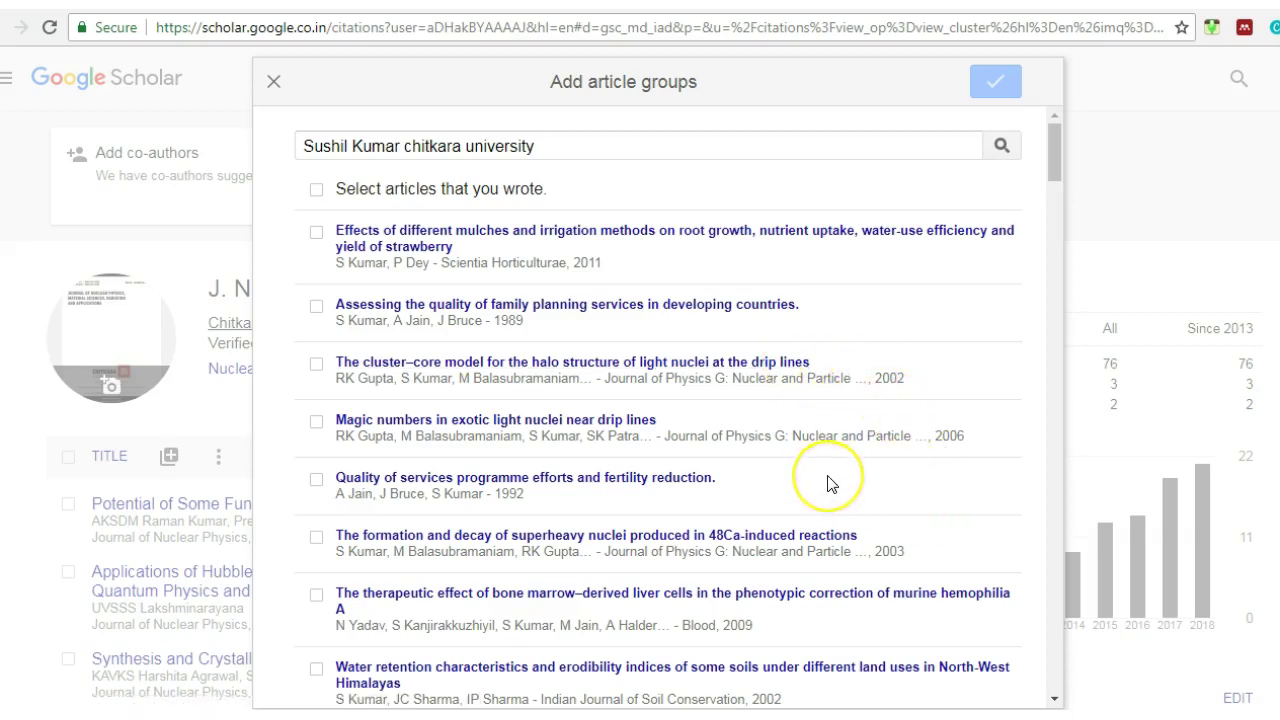
Tick the 2009 J. Phys. G entry, the superheavy elements structure effects article, and the α decay chains article.
scroll(820, 482, down, 2)
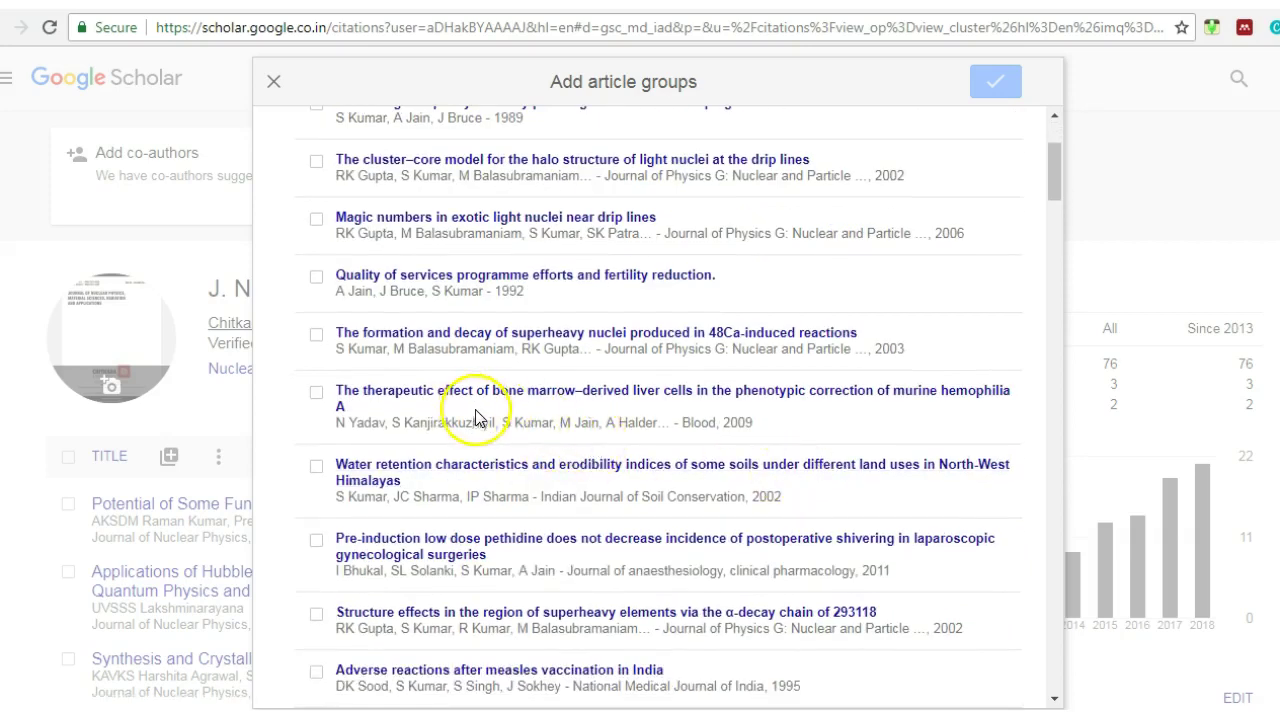
scroll(482, 418, down, 2)
scroll(623, 457, down, 3)
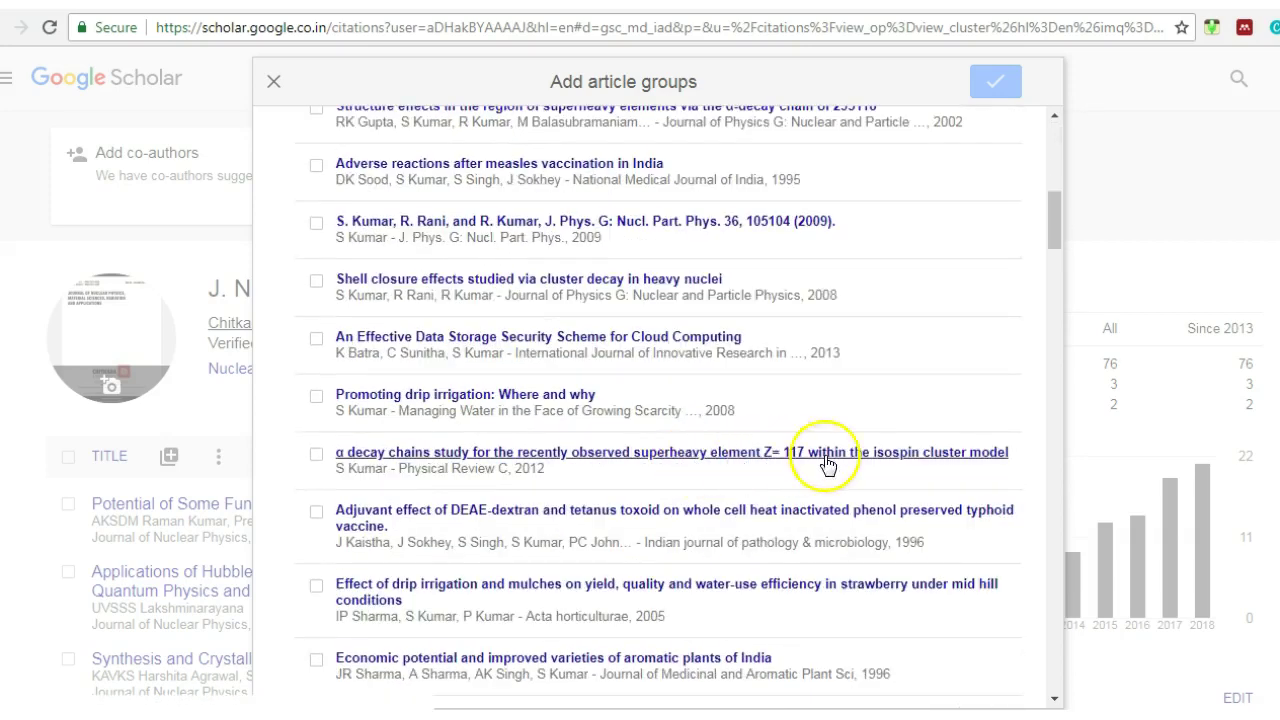
scroll(760, 430, up, 1)
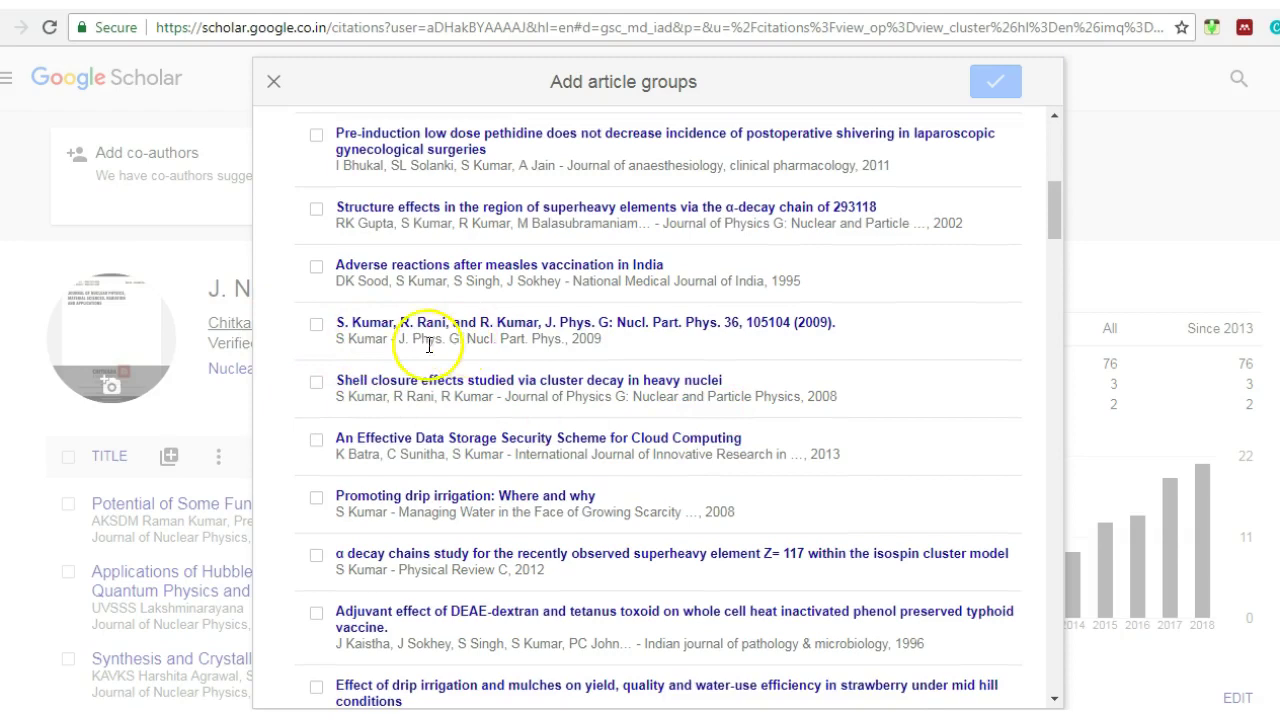
click(317, 325)
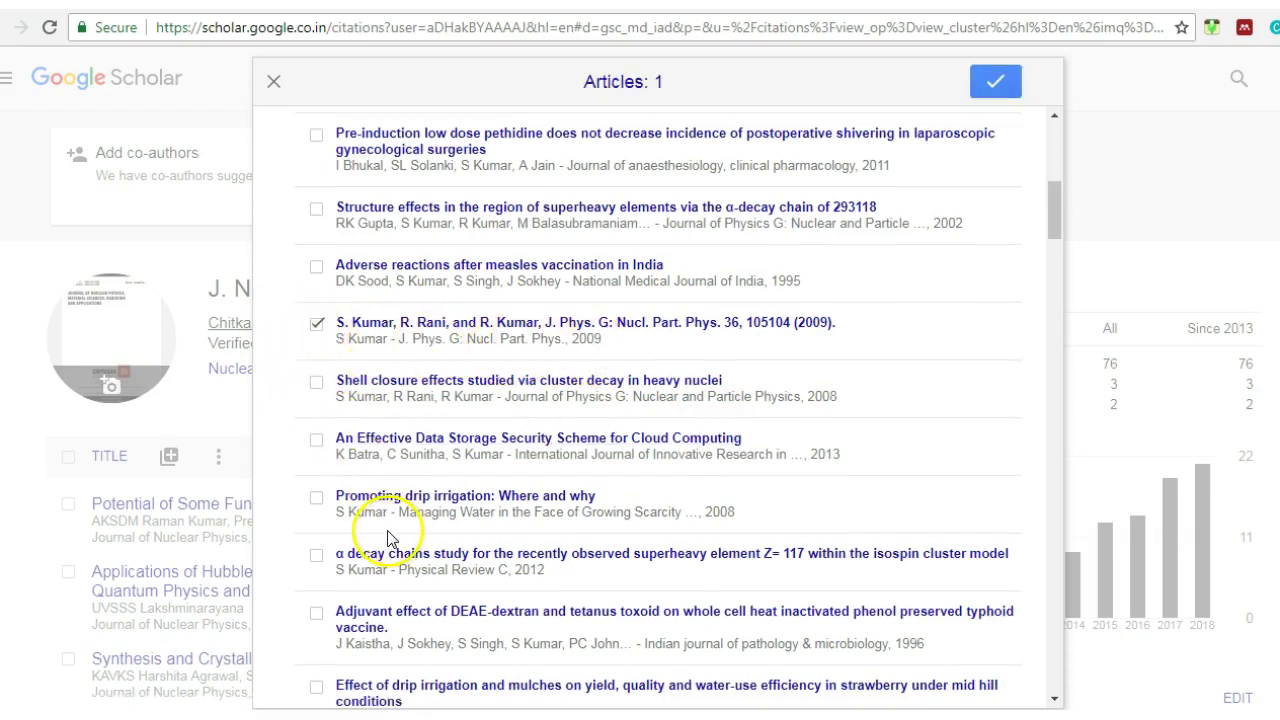
click(316, 208)
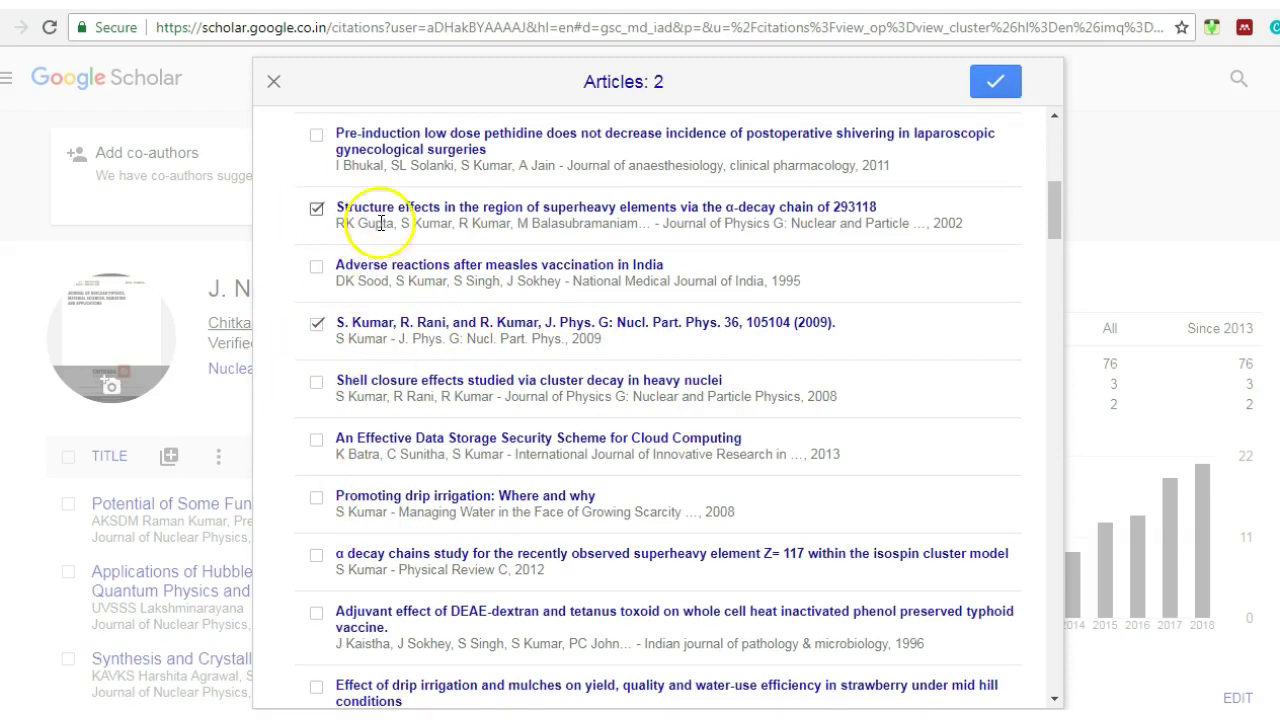
click(316, 556)
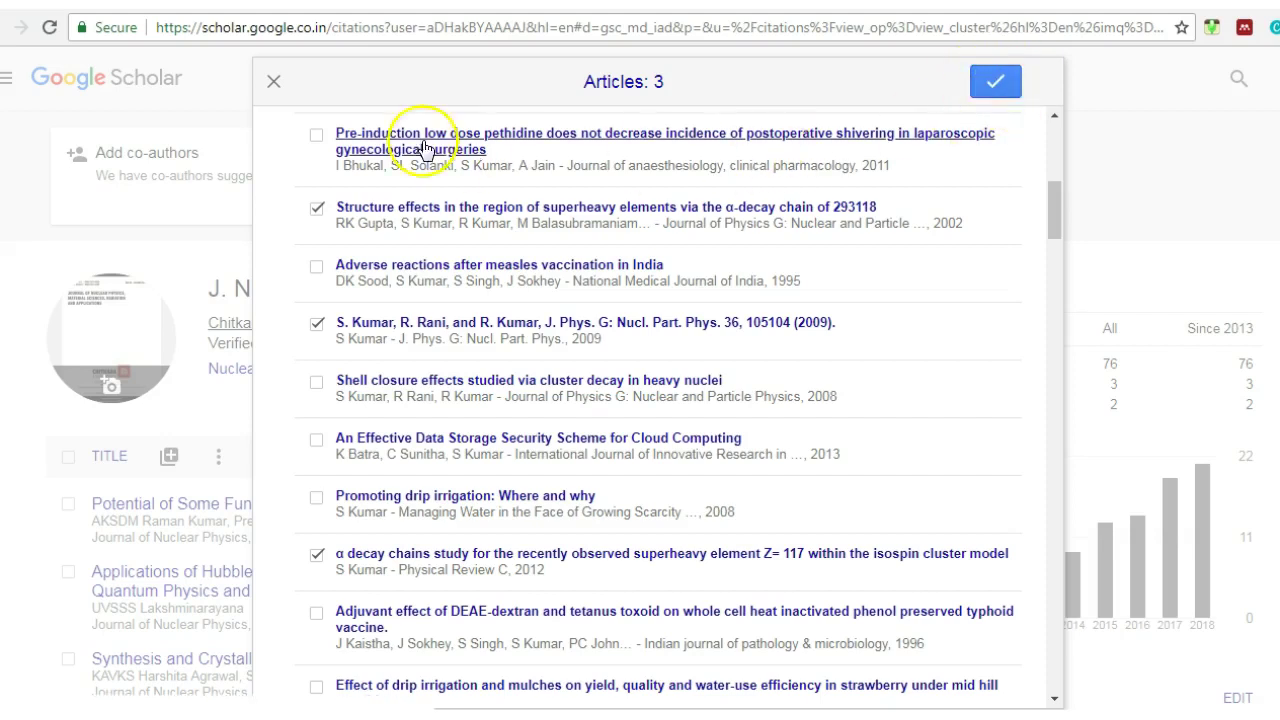
Close the article groups dialog and bring up Add articles for individual articles.
click(275, 85)
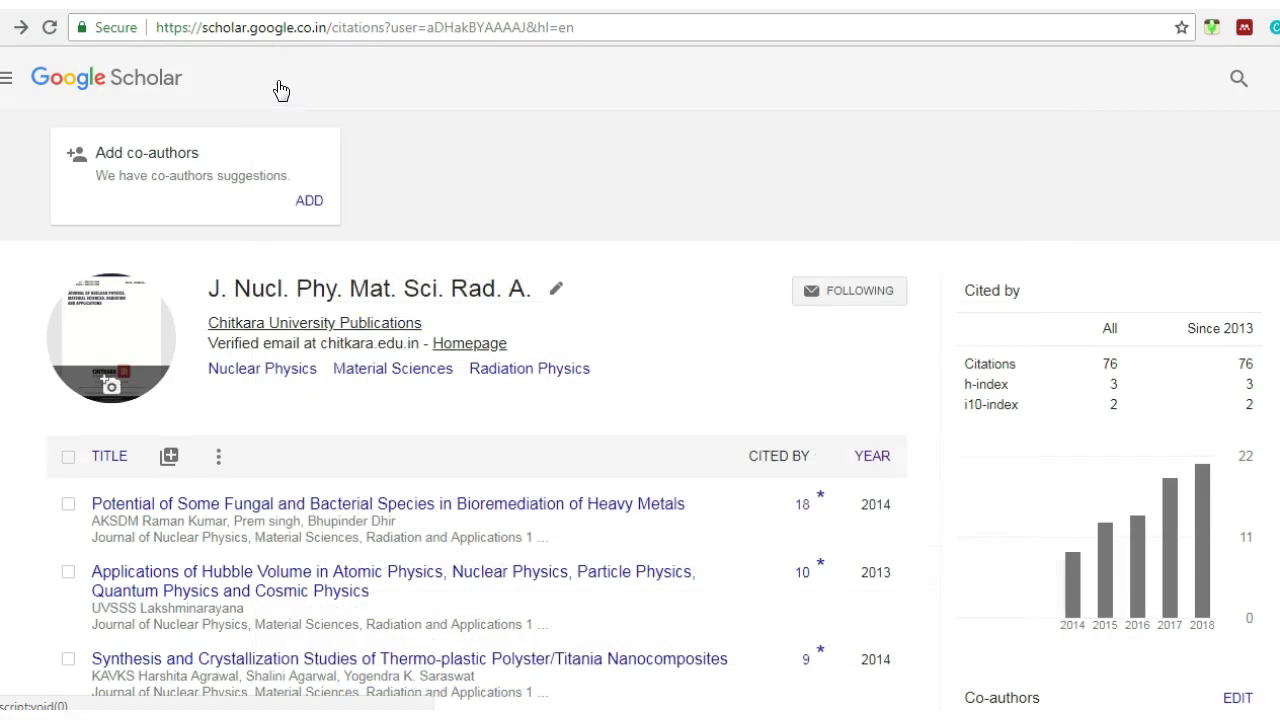
click(170, 458)
click(175, 530)
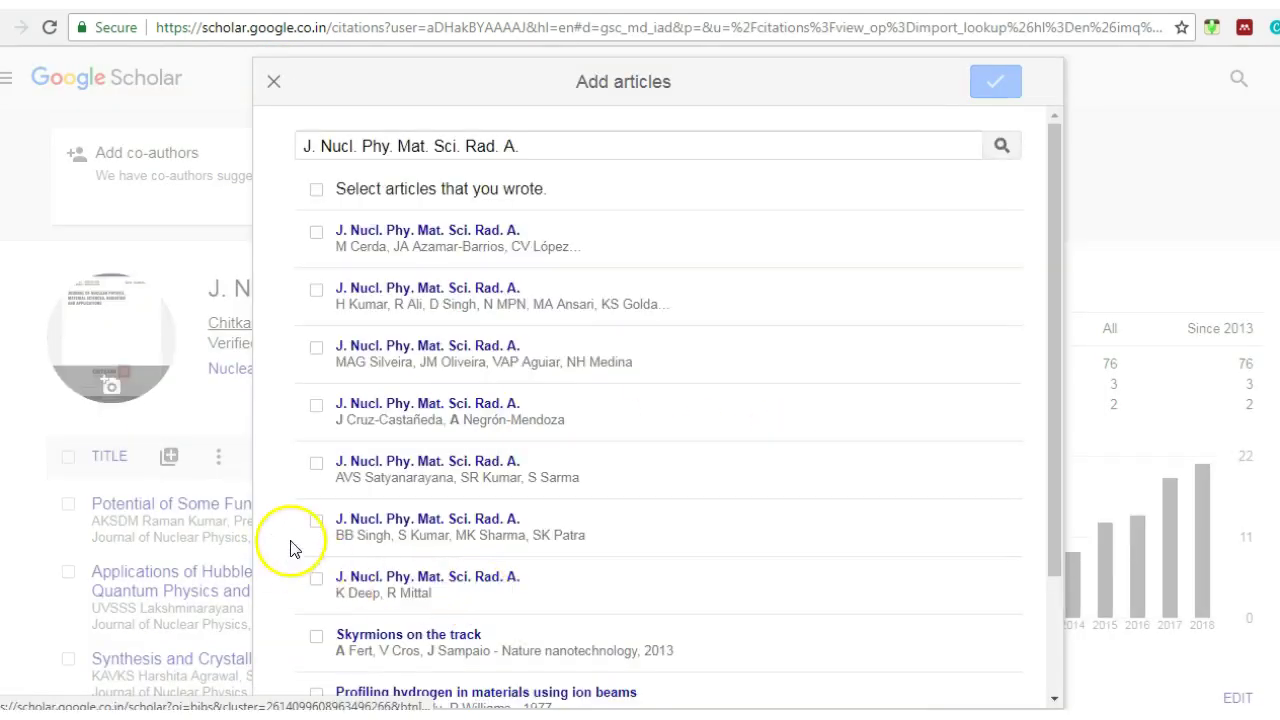
Review the ten J. Nucl. Phy. Mat. Sci. Rad. A. results and mark all of them as articles you wrote.
click(553, 151)
scroll(650, 298, down, 1)
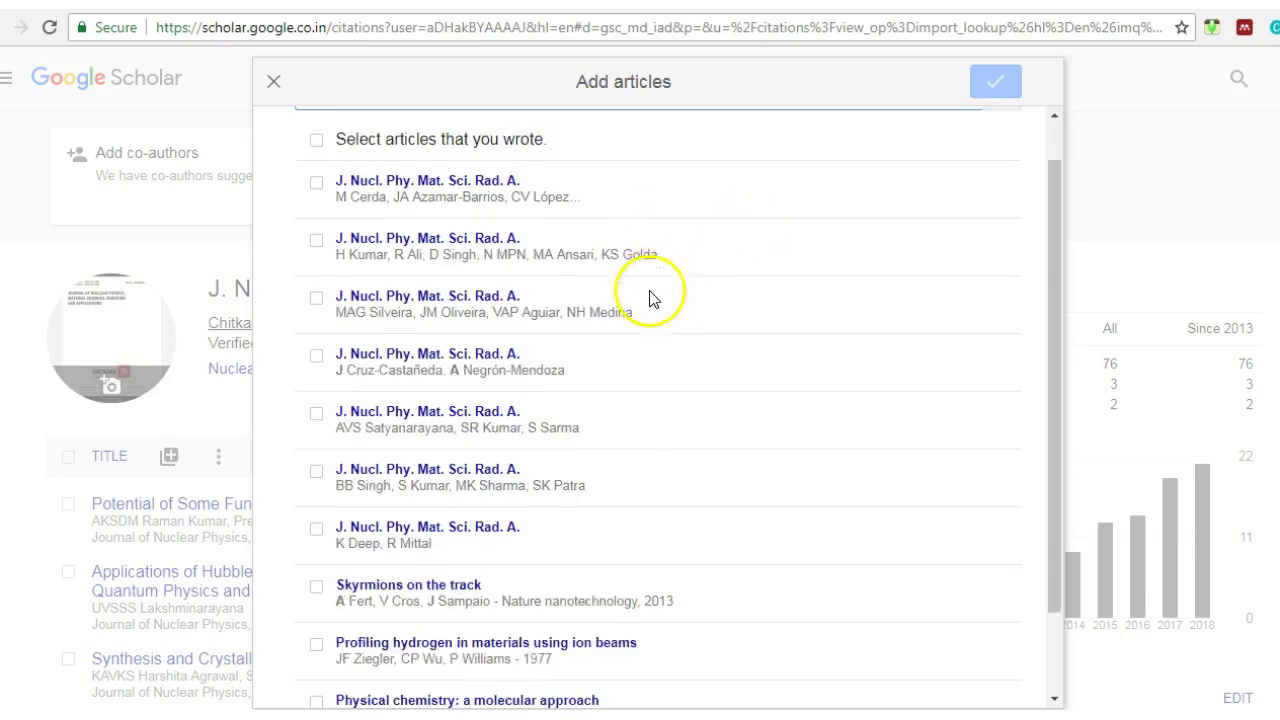
scroll(652, 320, down, 2)
scroll(638, 603, up, 2)
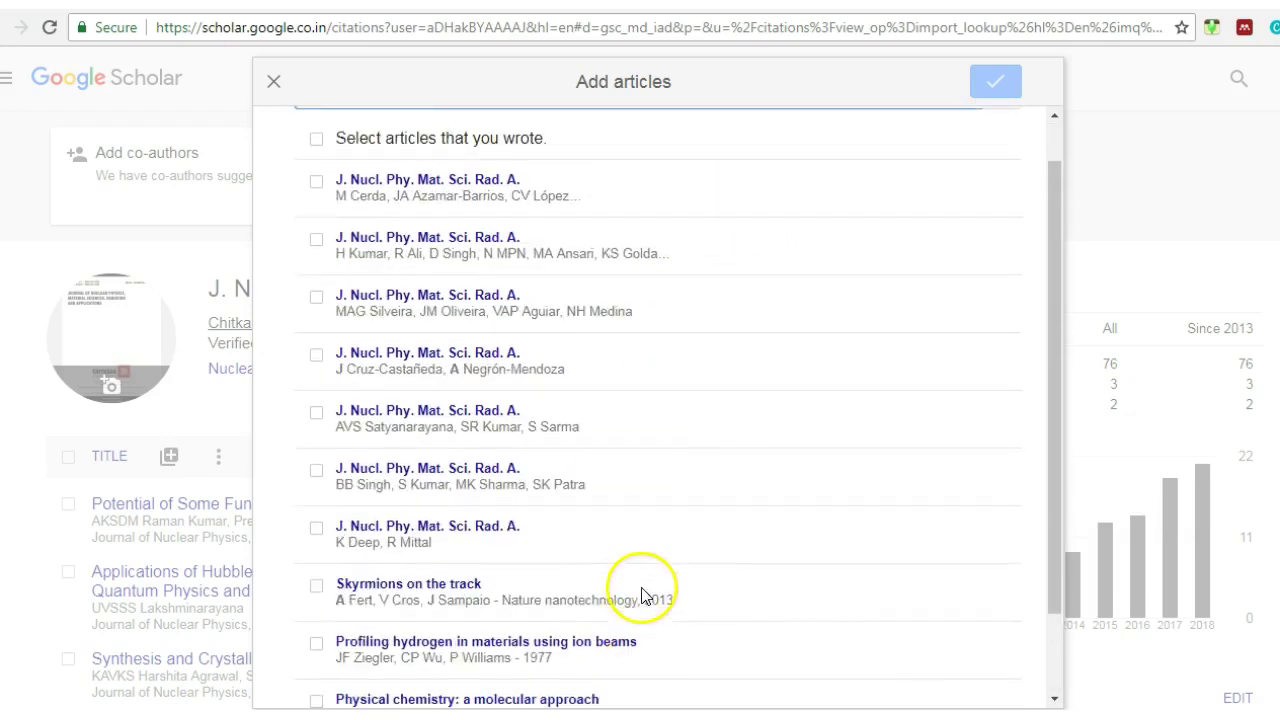
scroll(643, 597, up, 1)
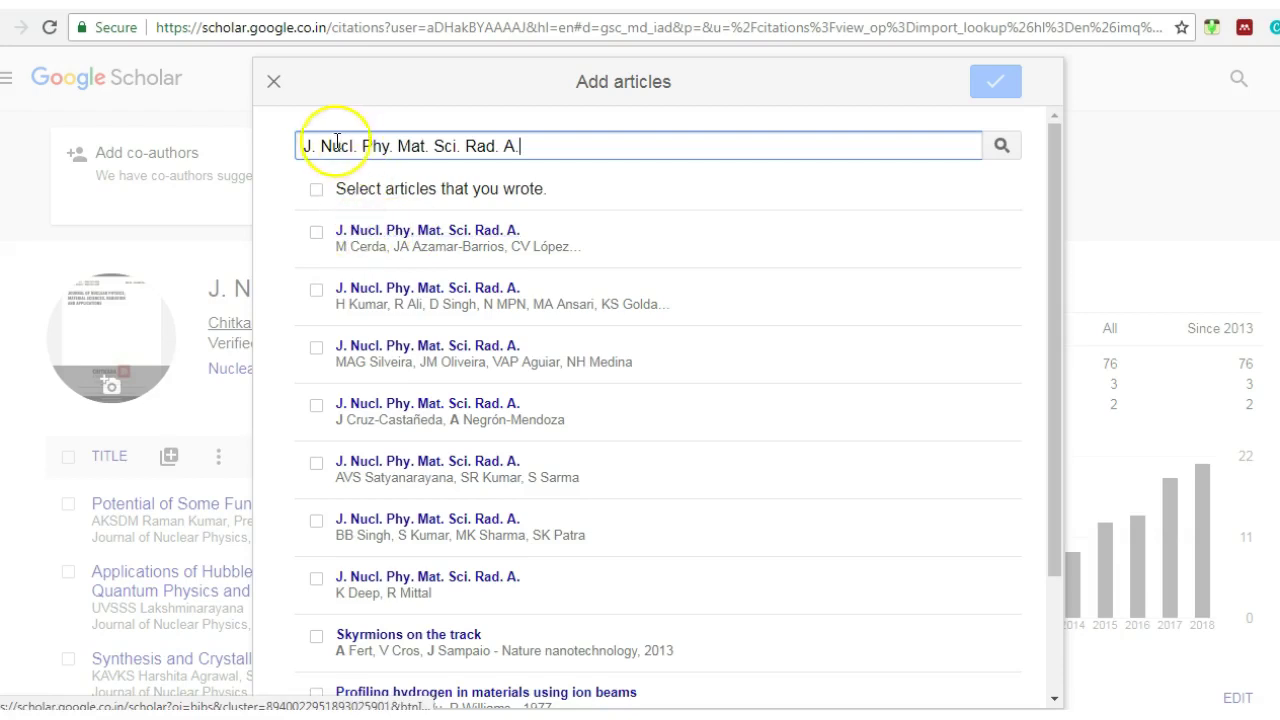
drag(337, 141, 600, 140)
click(616, 141)
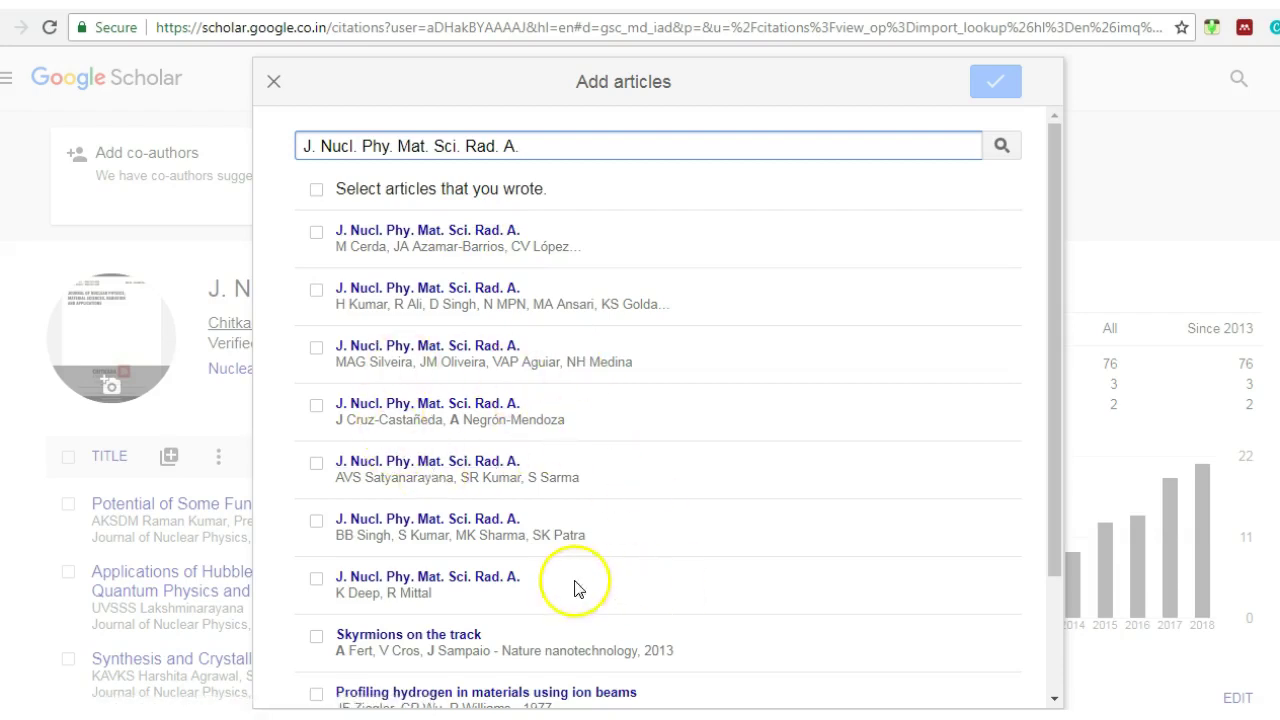
scroll(575, 588, down, 2)
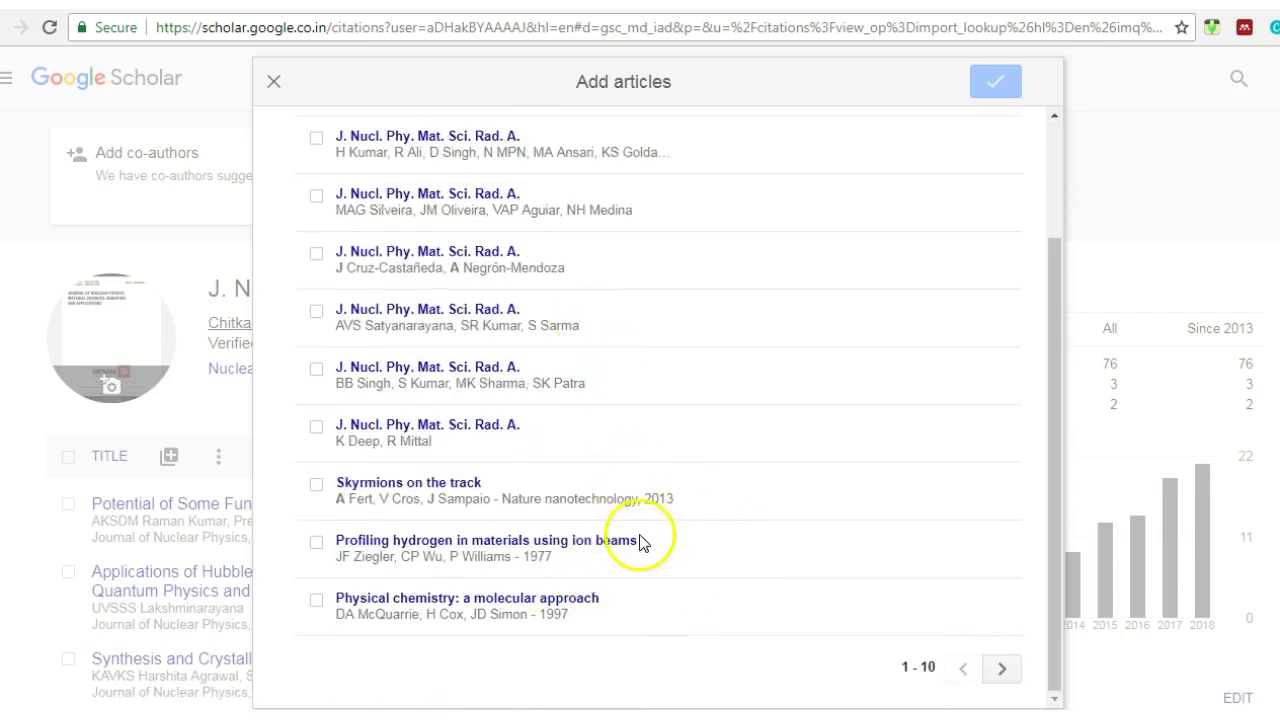
scroll(640, 541, up, 3)
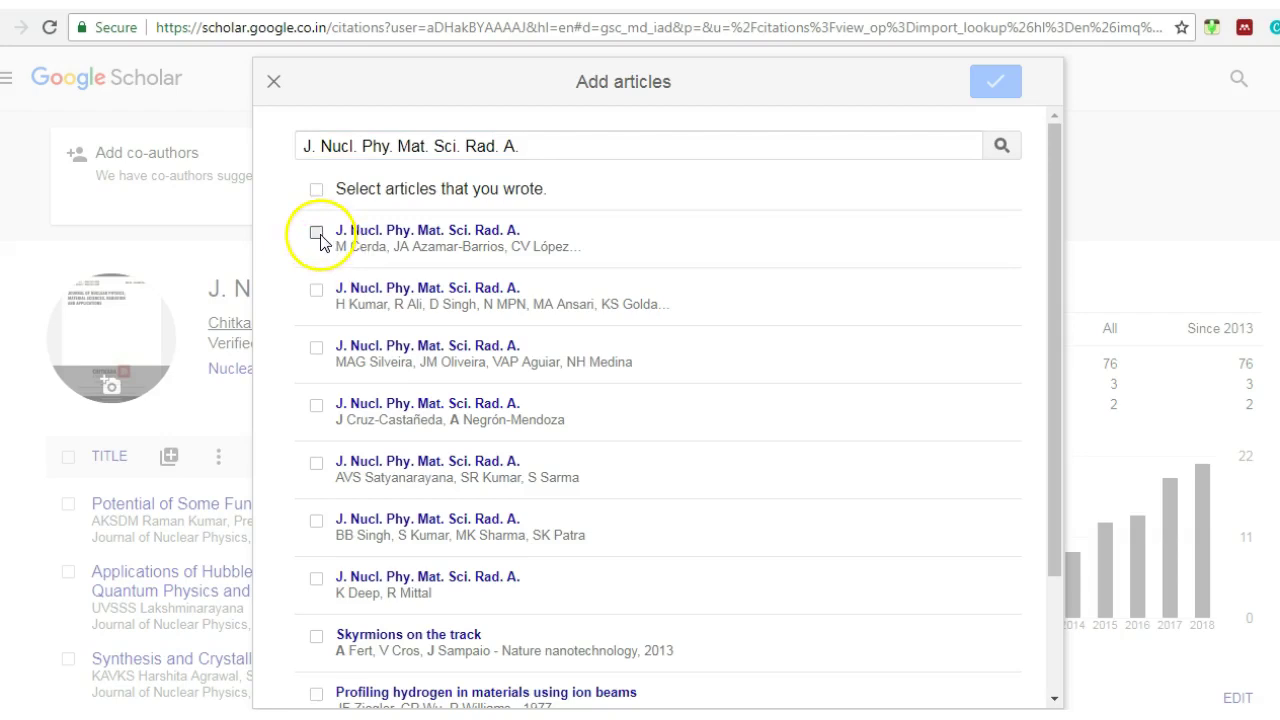
click(317, 233)
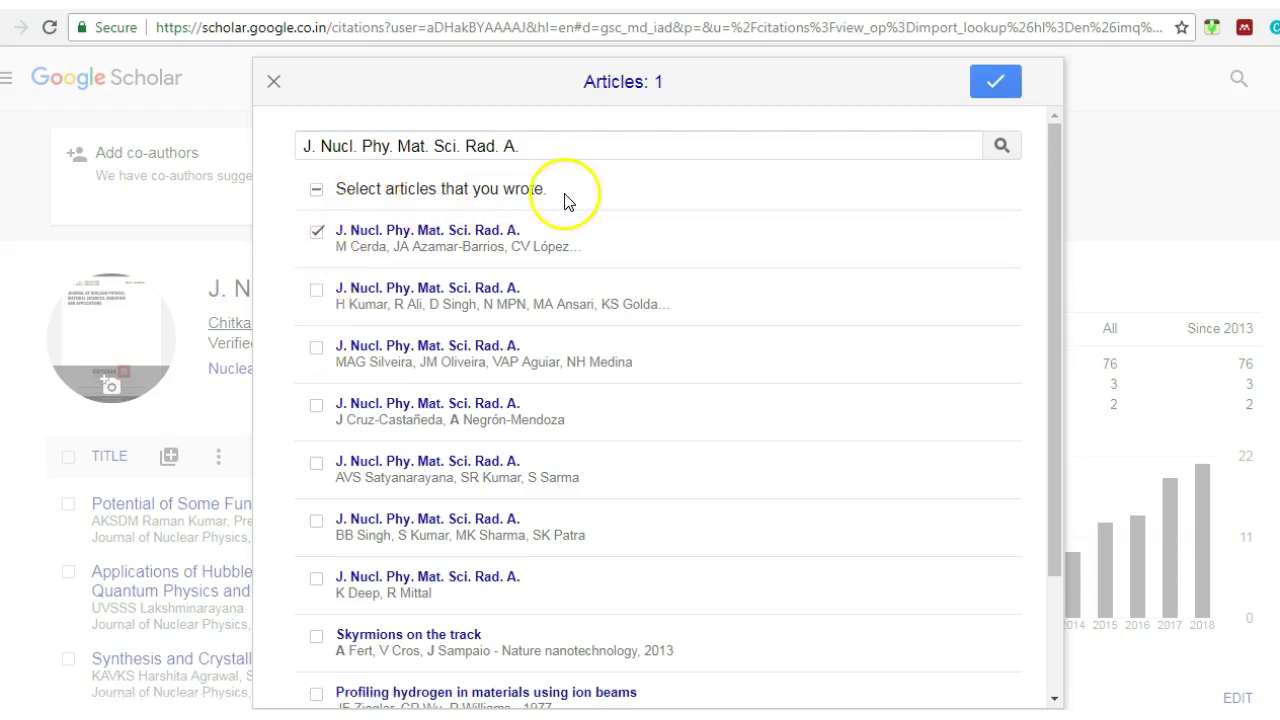
click(317, 191)
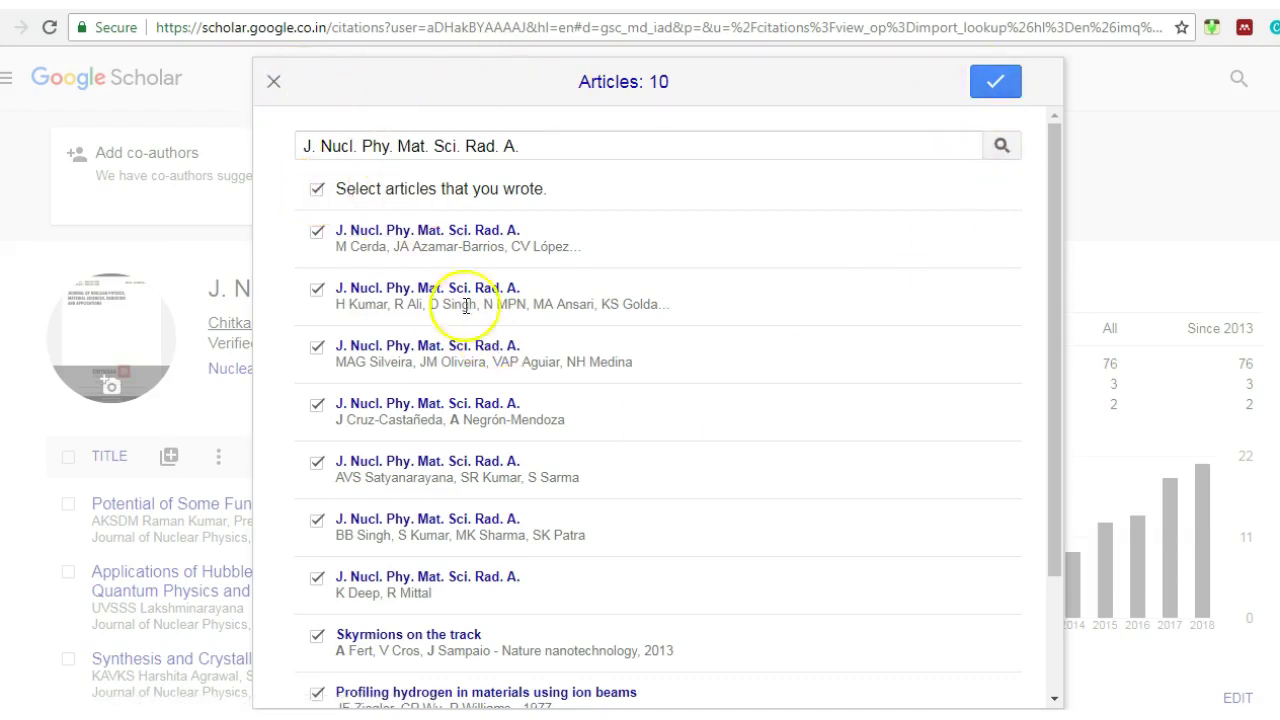
click(276, 81)
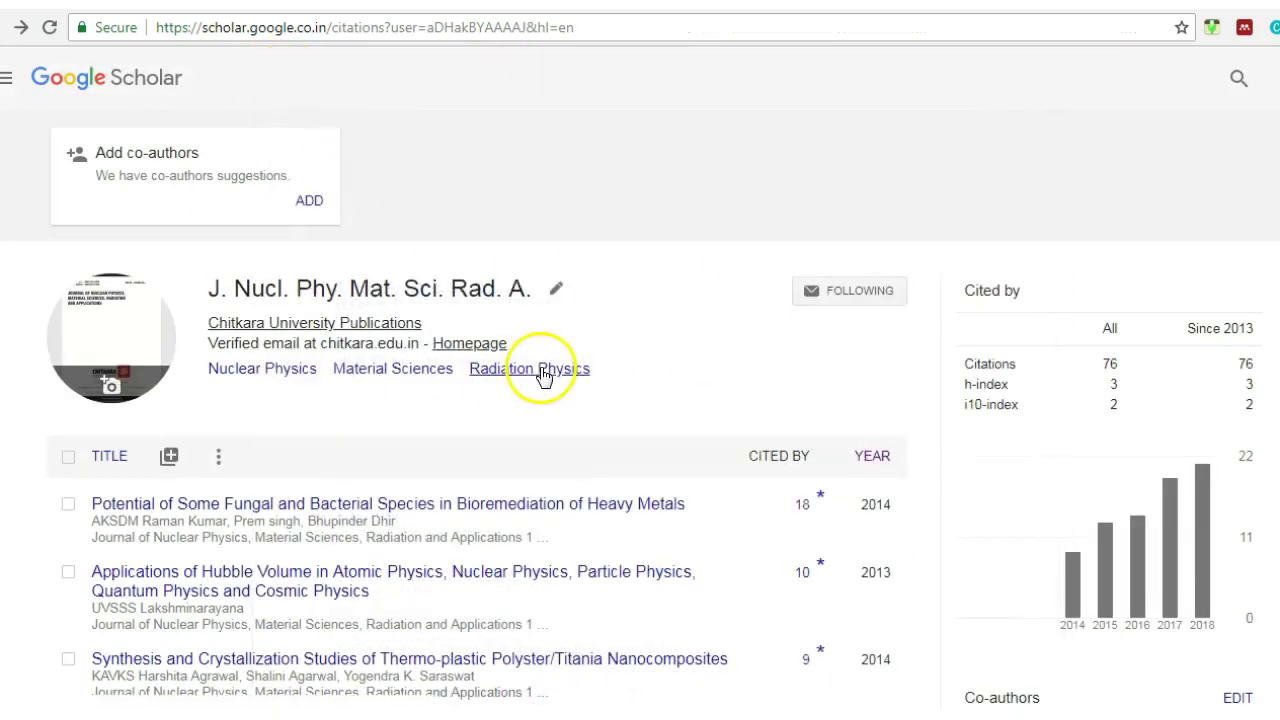
click(169, 456)
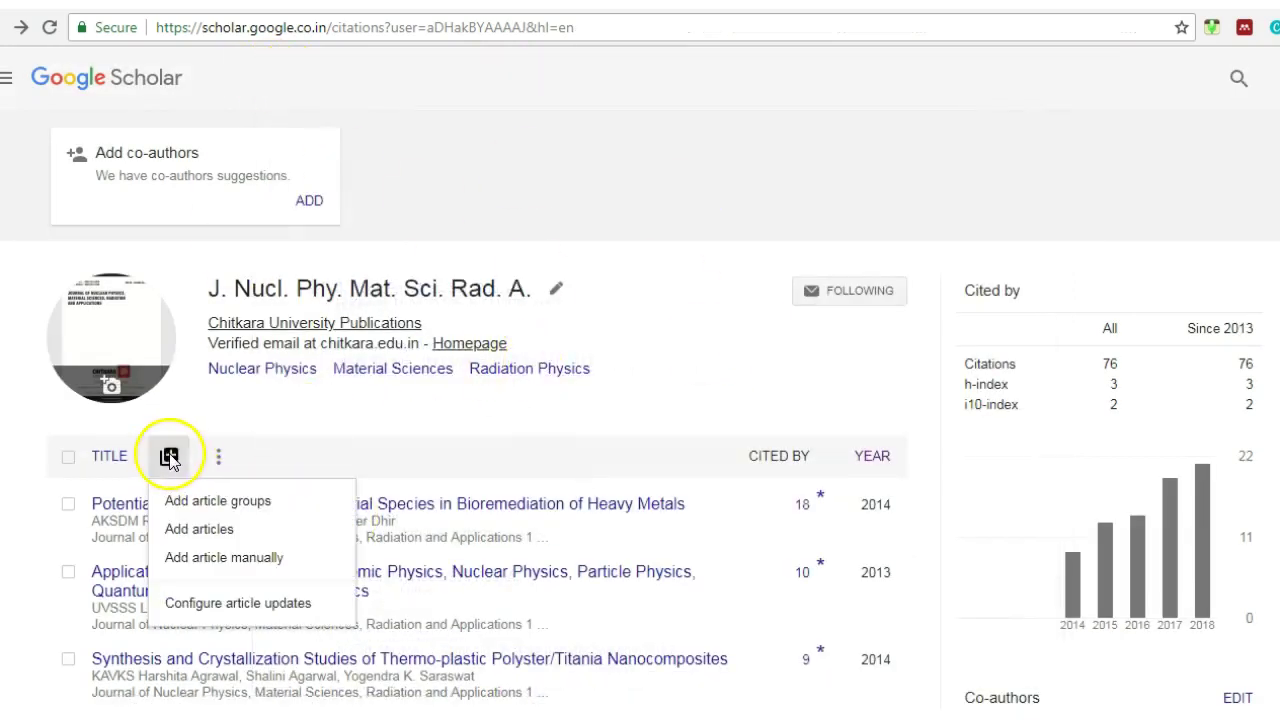
click(224, 561)
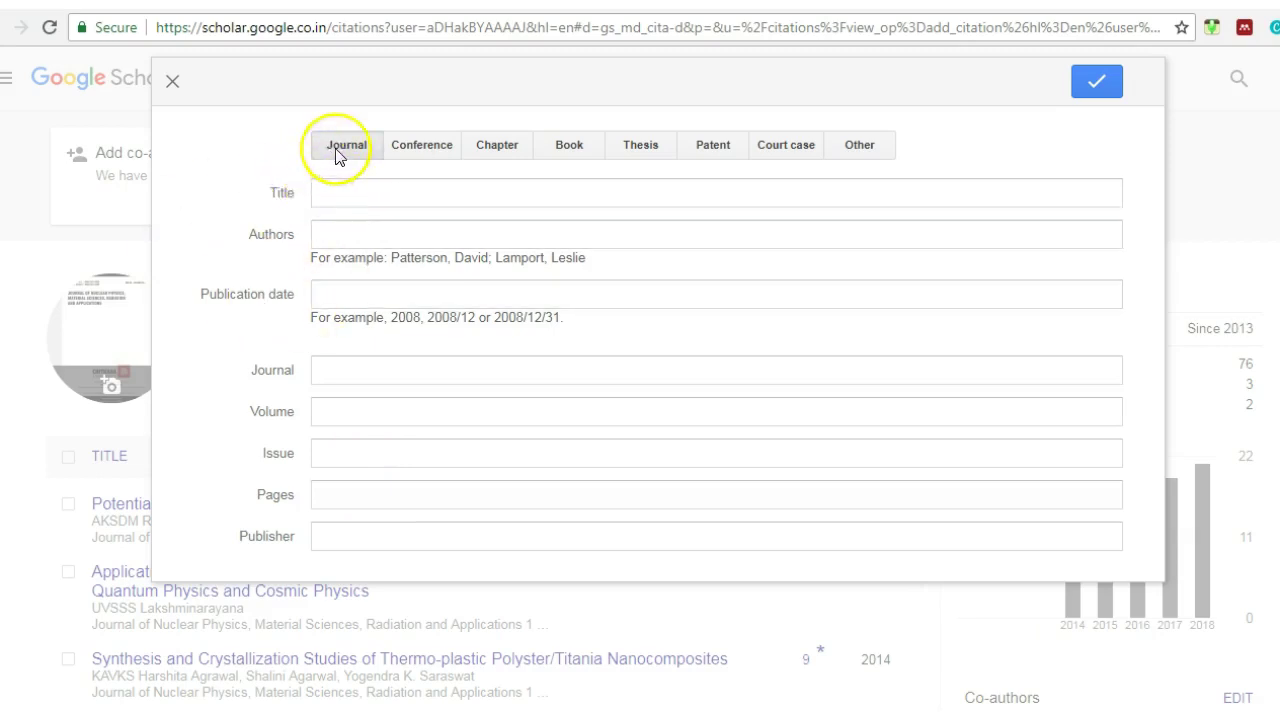
click(334, 193)
click(359, 234)
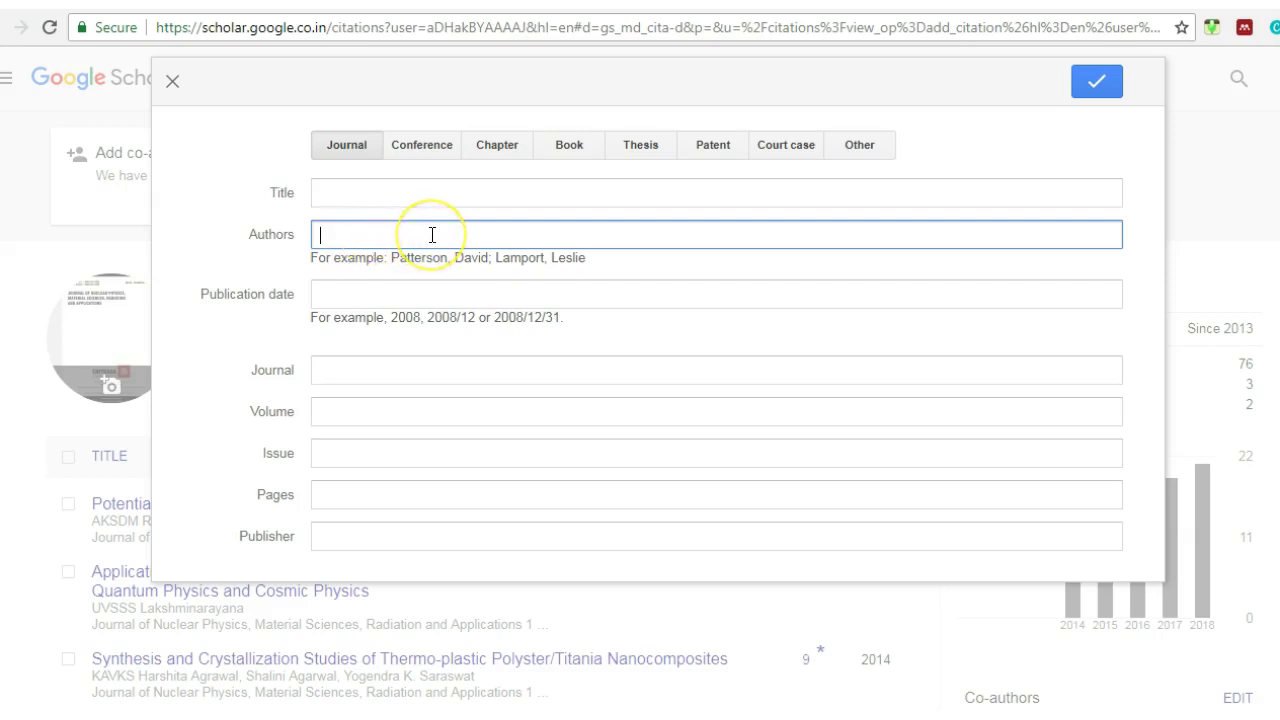
click(340, 296)
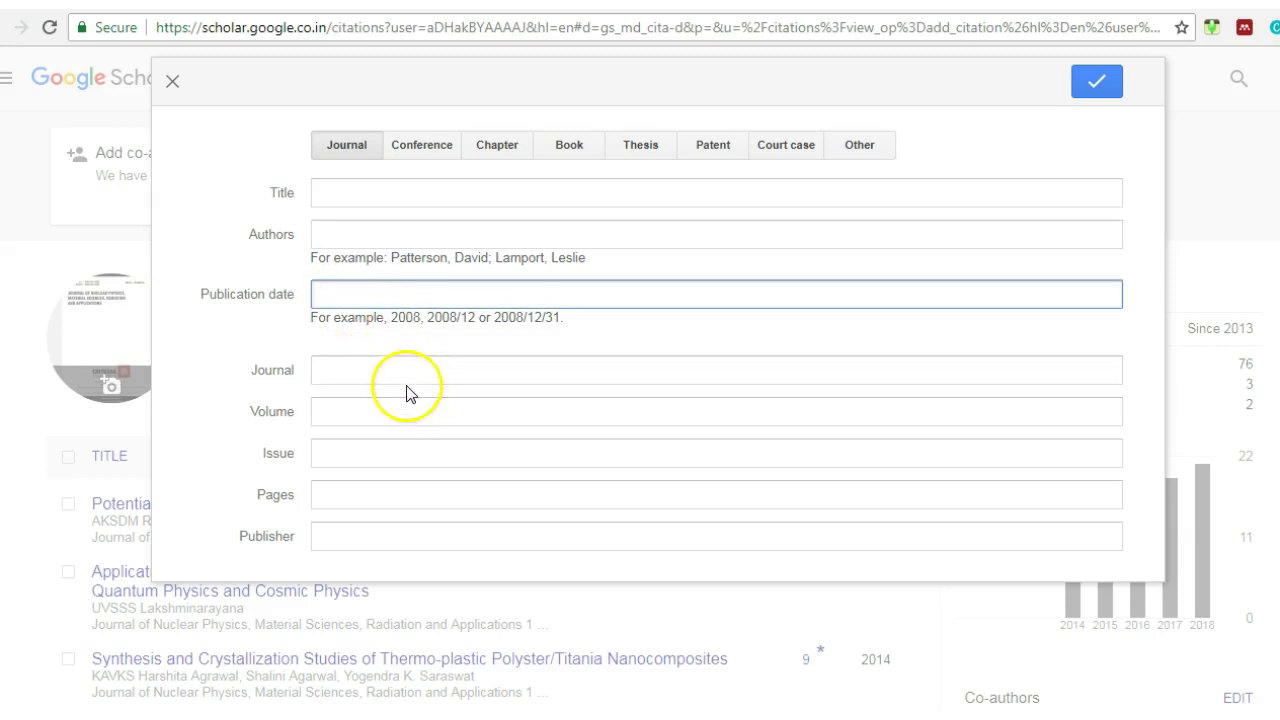
click(392, 418)
click(394, 454)
click(394, 500)
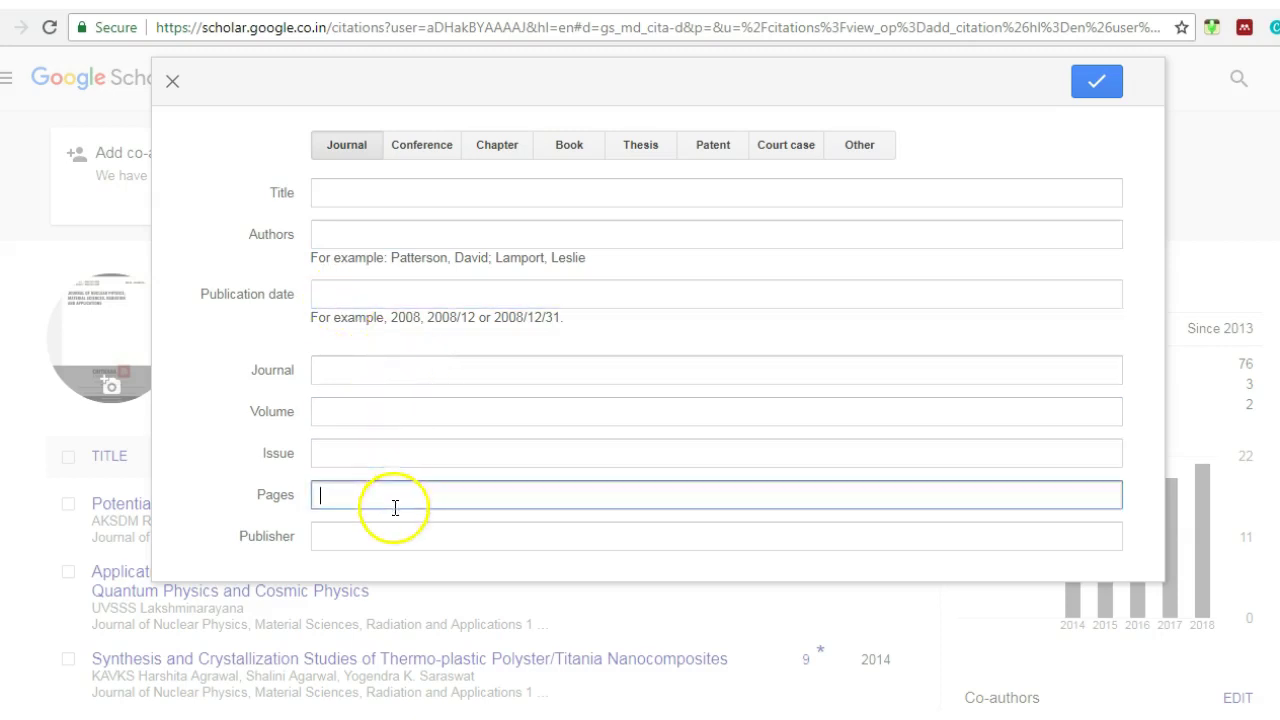
click(400, 538)
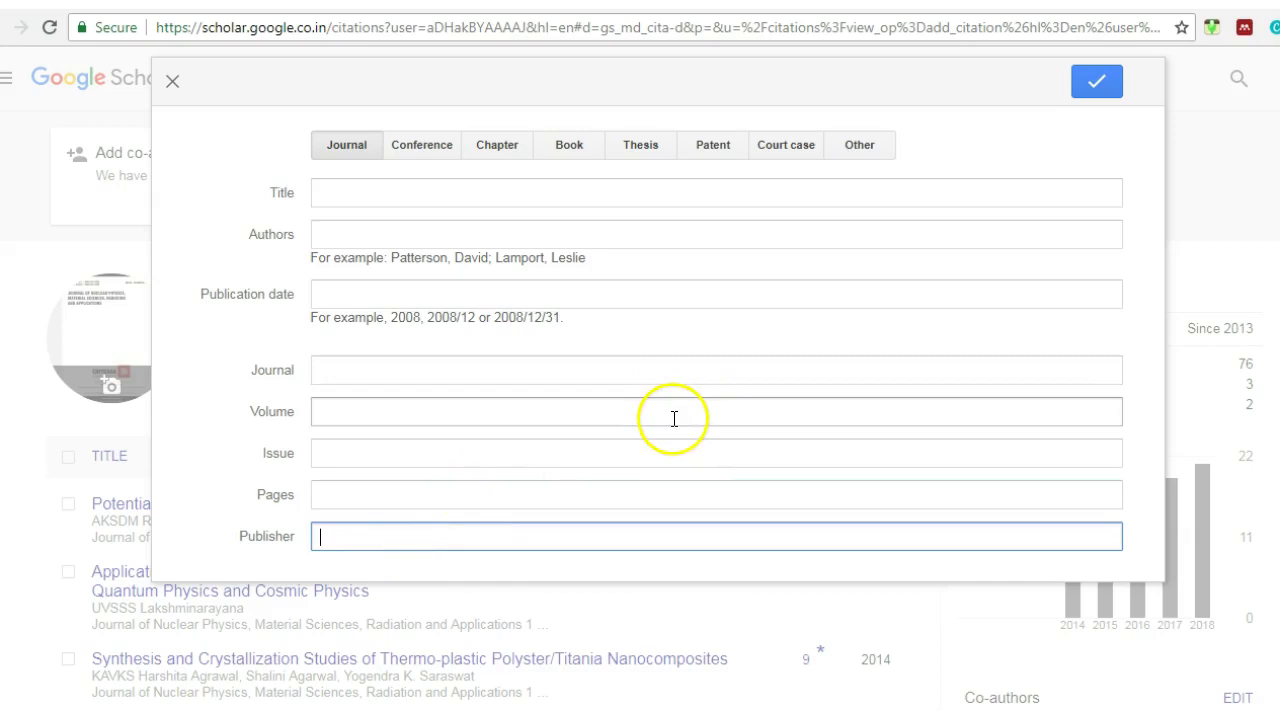
click(419, 148)
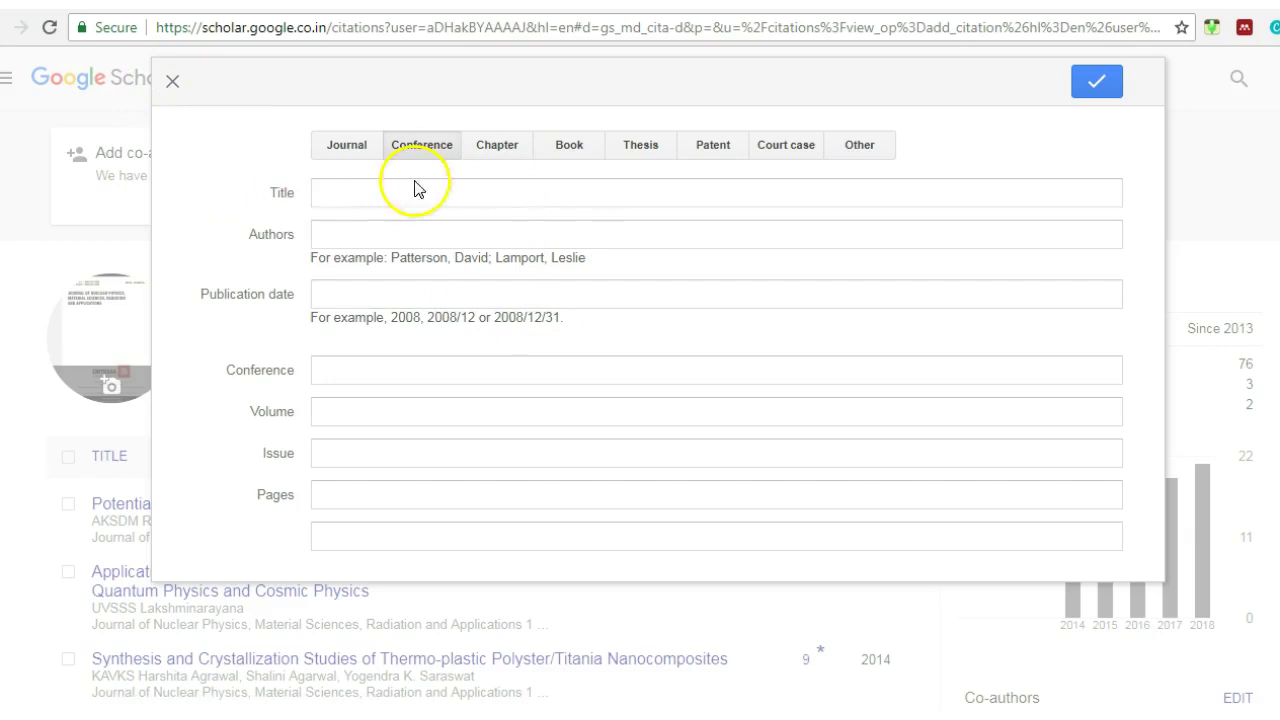
Discard the manual article form, view the article update settings, then return to the profile's add options.
click(173, 86)
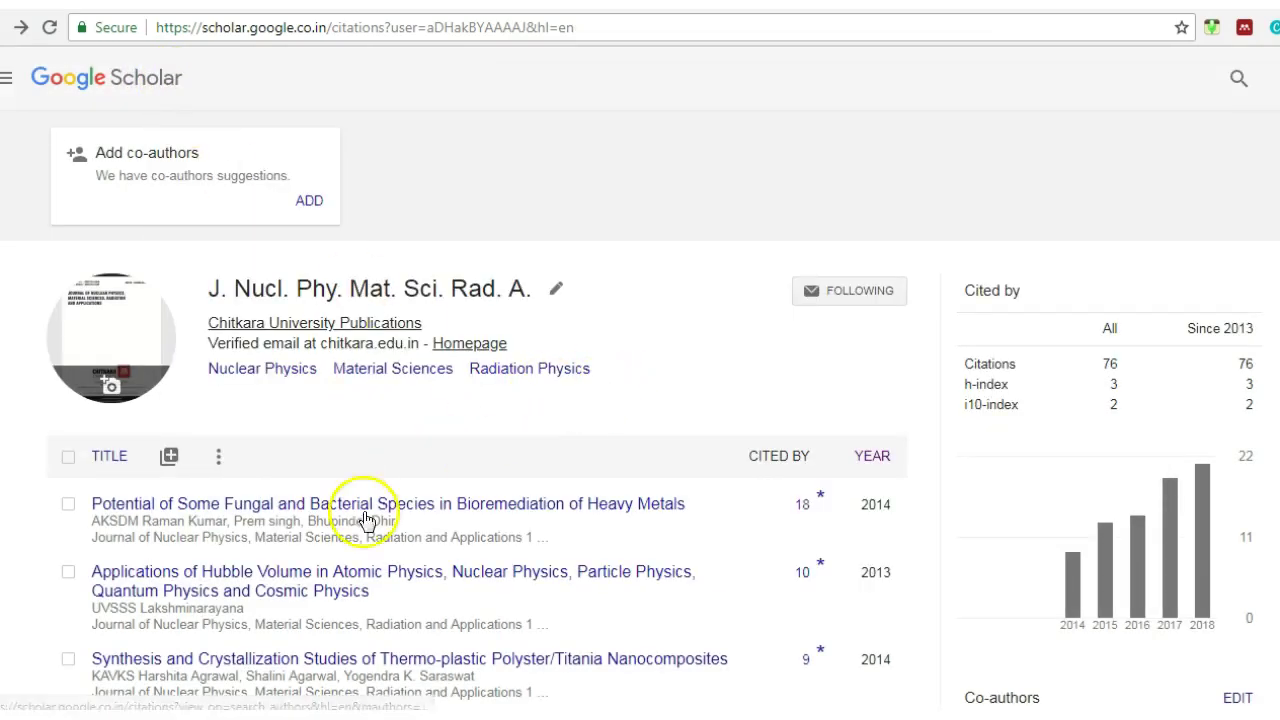
click(168, 457)
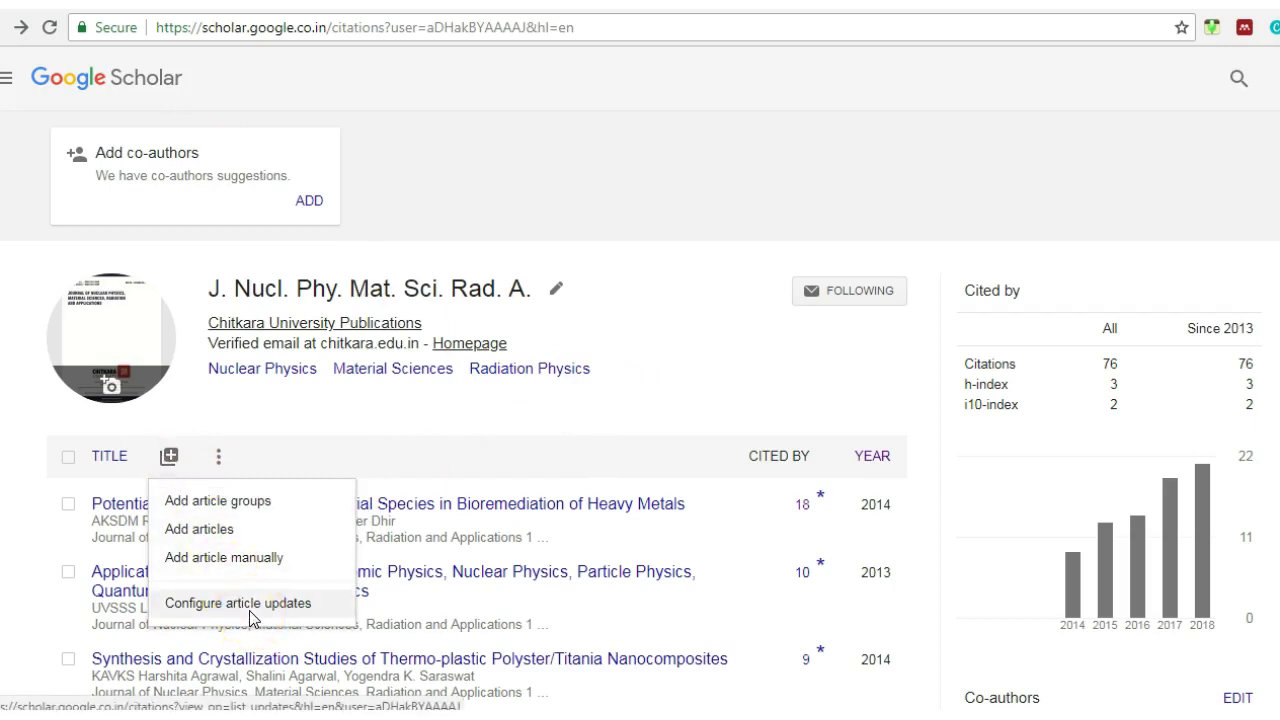
click(343, 610)
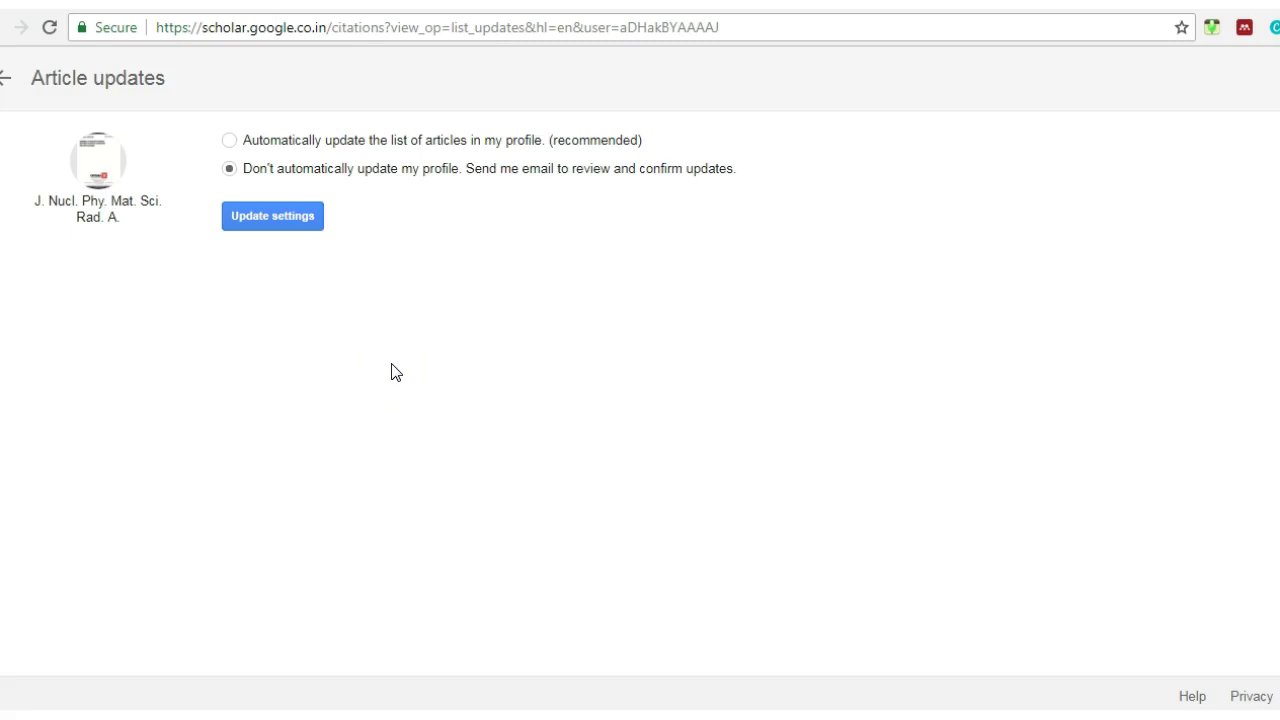
click(437, 327)
click(2, 27)
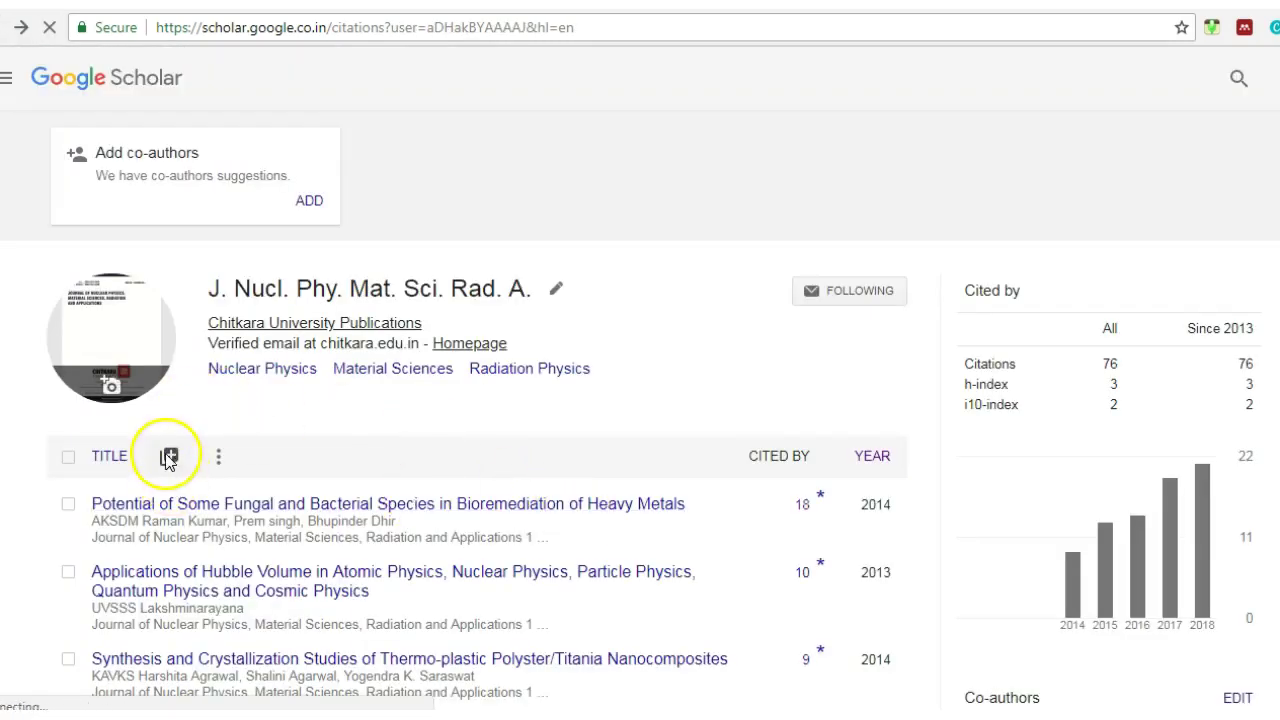
click(169, 456)
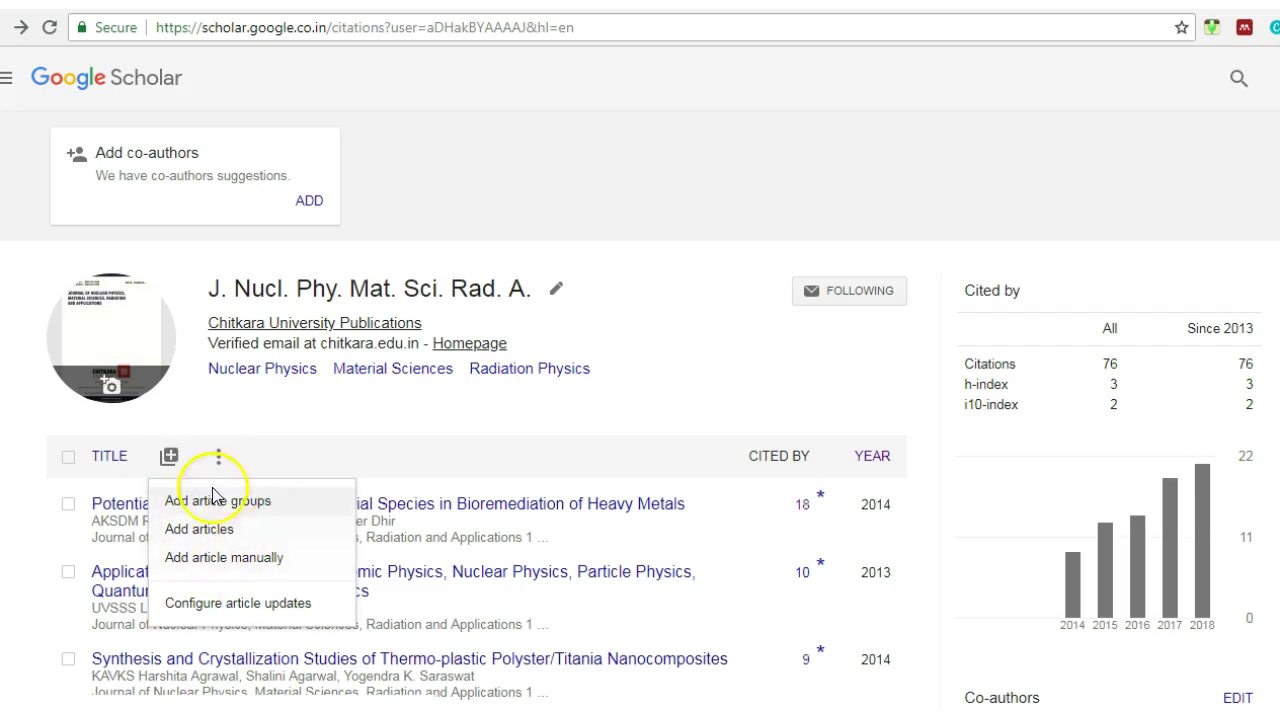
Keep 'Don't automatically update my profile. Send me email…' selected and save the article update settings.
click(232, 603)
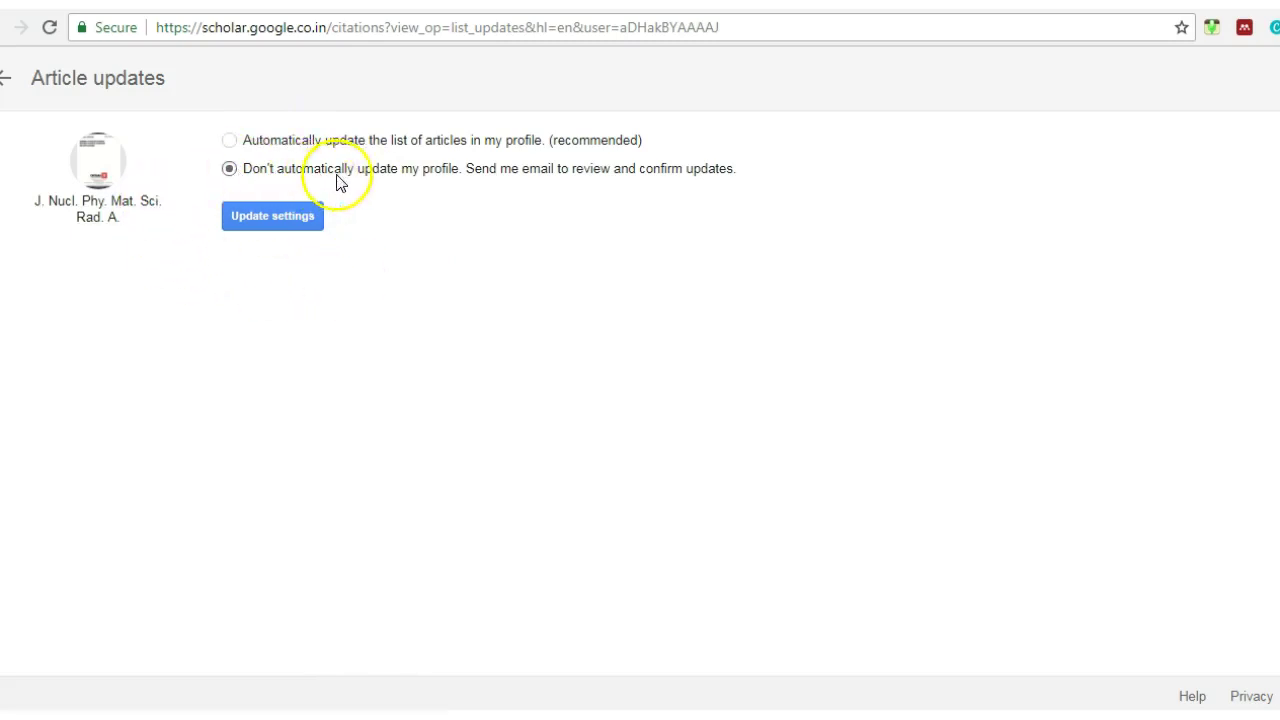
click(291, 214)
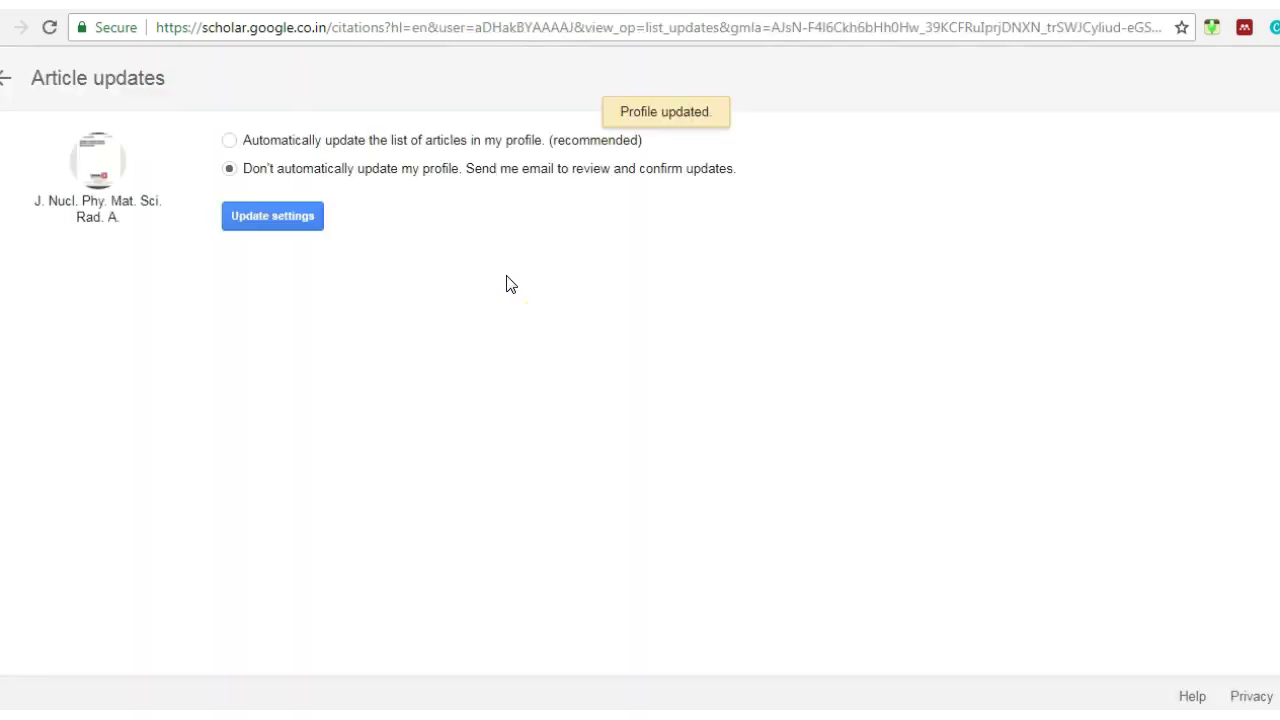
Go back from Article updates to the profile and scroll through its added articles.
click(7, 79)
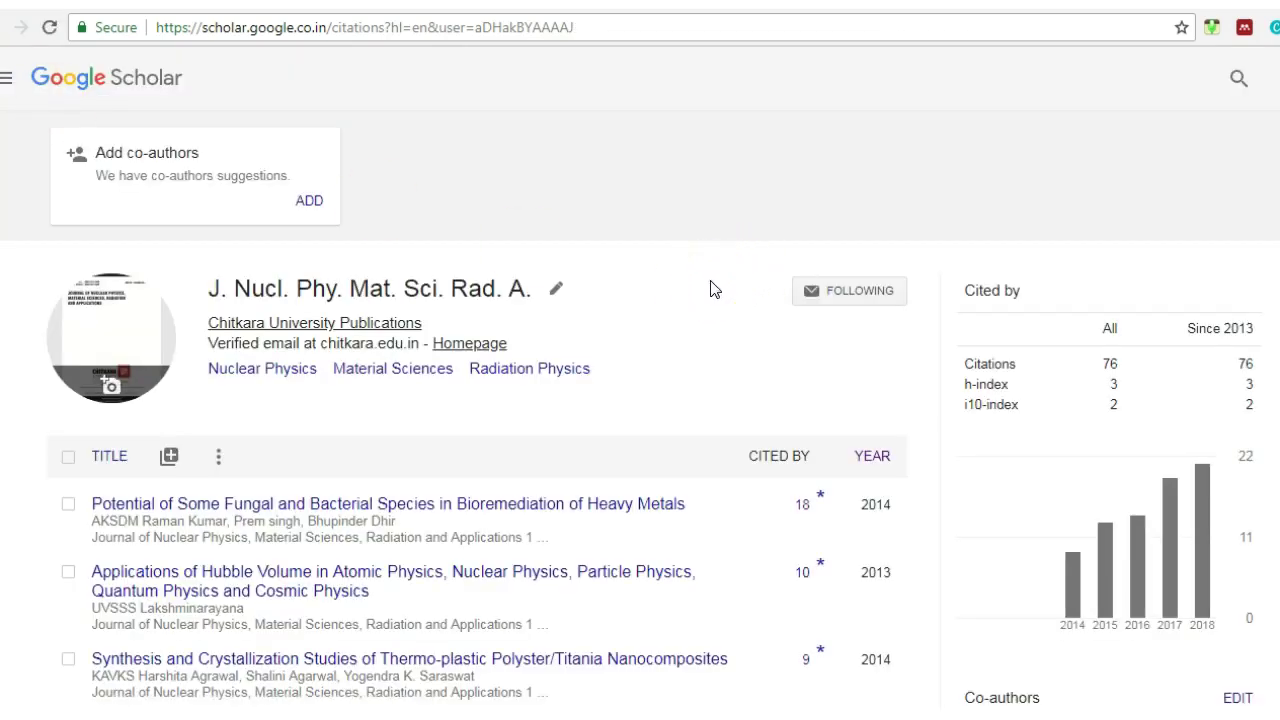
scroll(707, 289, down, 1)
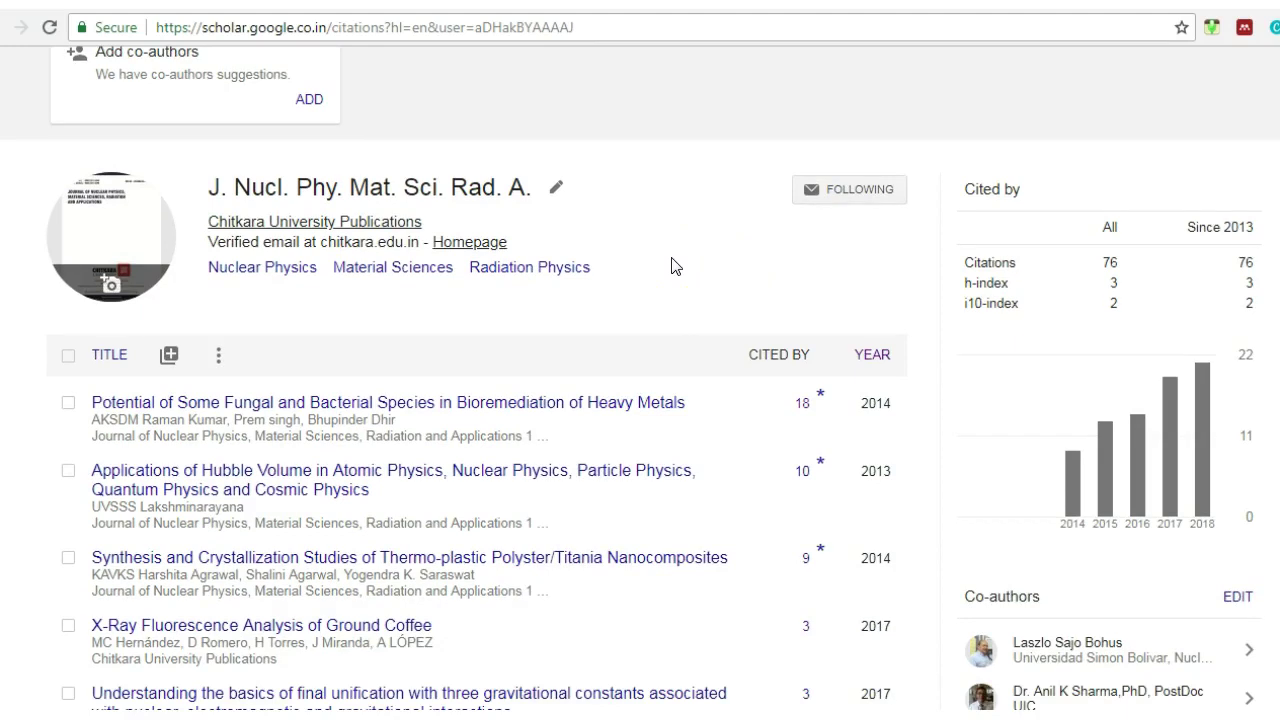
scroll(703, 265, up, 1)
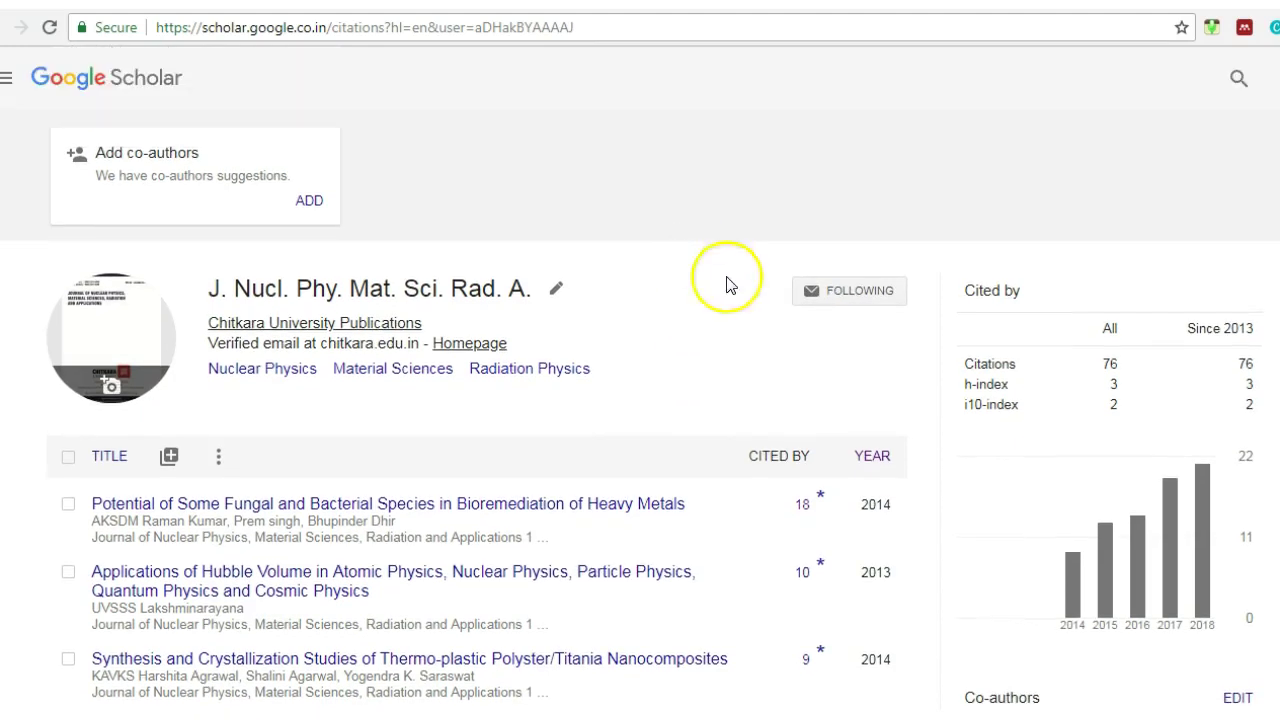